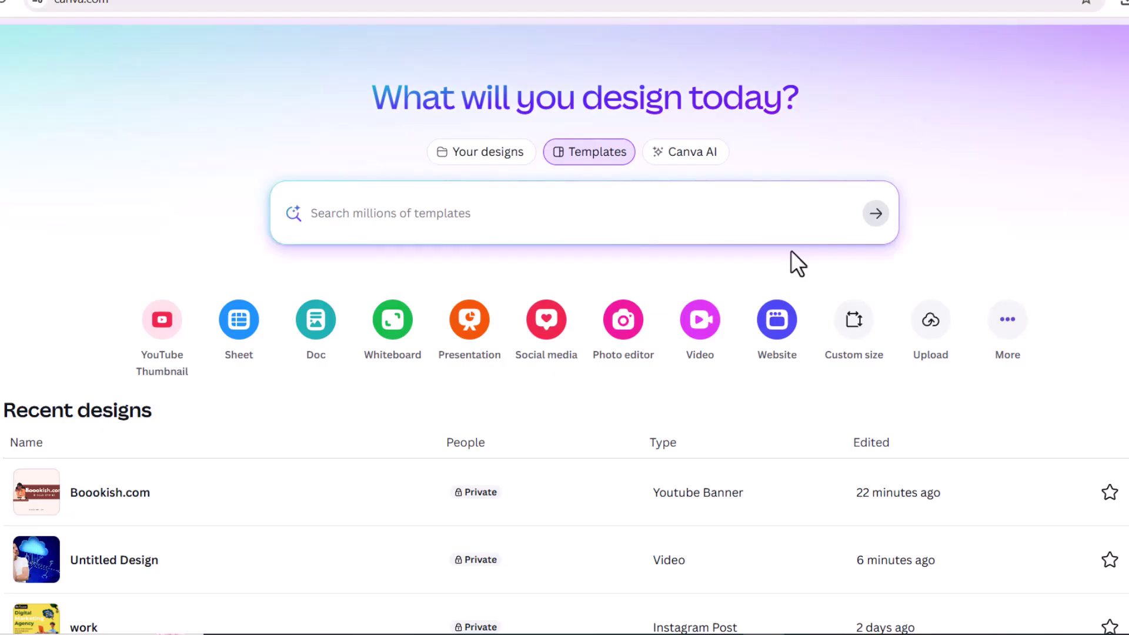
# Start a landscape video design with three blank 5-second pages and the playhead back at 0s.
pyautogui.click(702, 338)
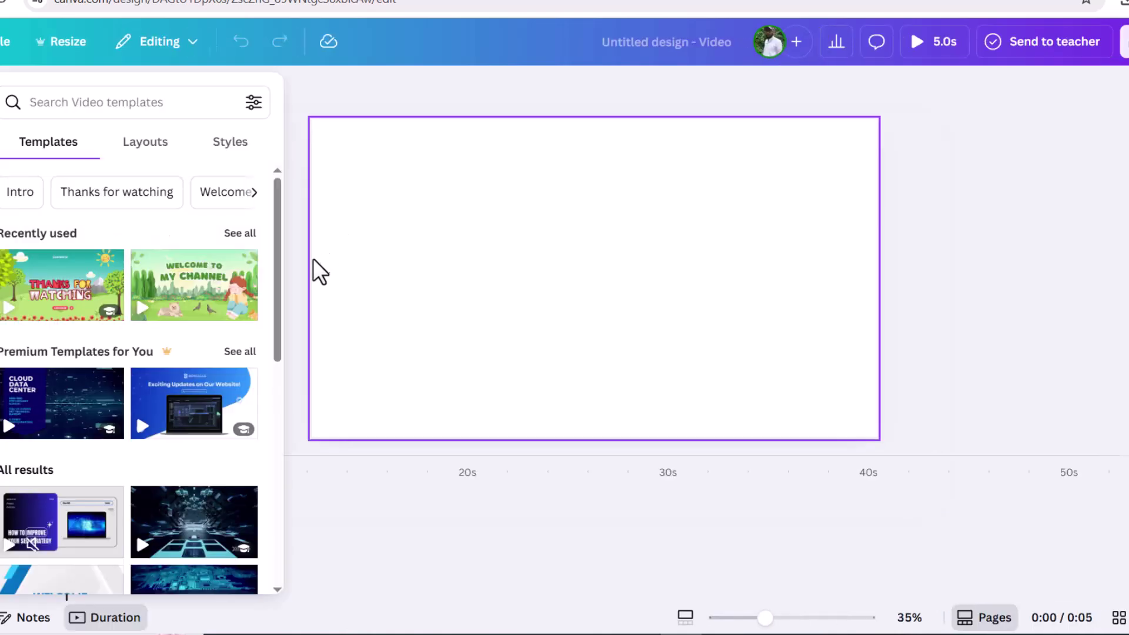
pyautogui.click(288, 341)
pyautogui.click(199, 557)
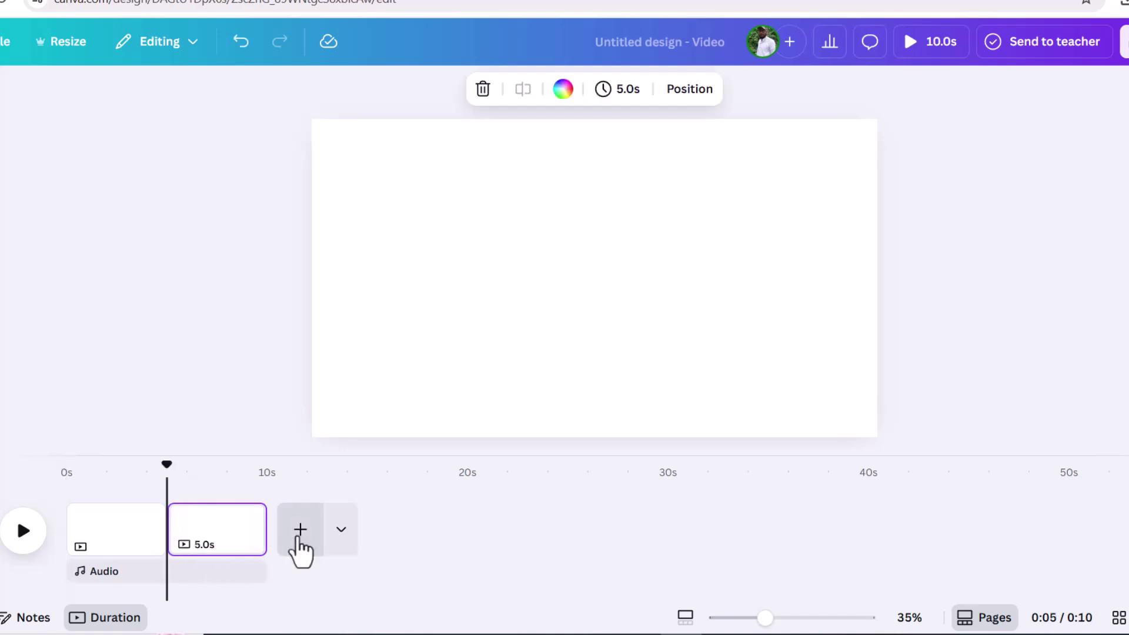
pyautogui.click(298, 551)
pyautogui.moveTo(267, 465); pyautogui.dragTo(96, 466)
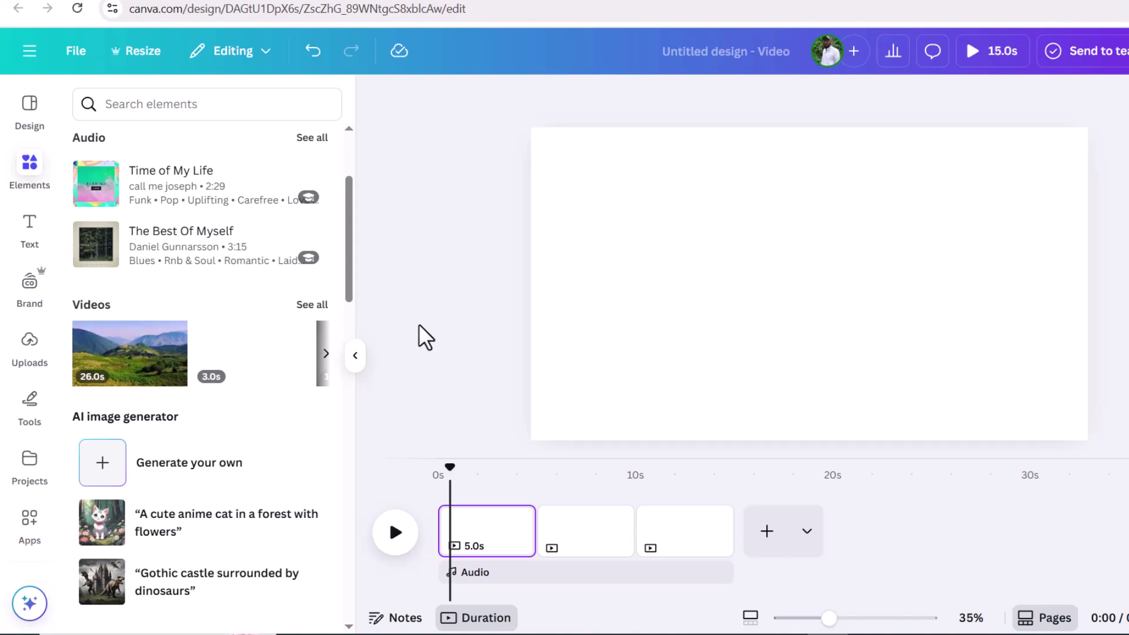
pyautogui.scroll(-1, 398, 393)
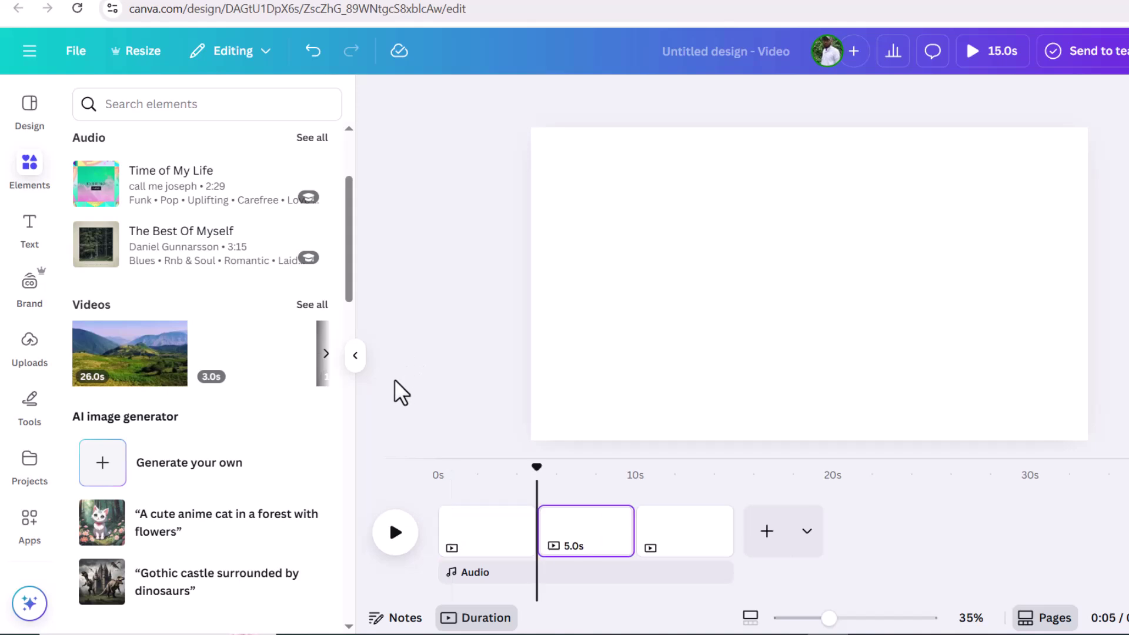
pyautogui.scroll(-3, 269, 399)
pyautogui.scroll(-4, 269, 399)
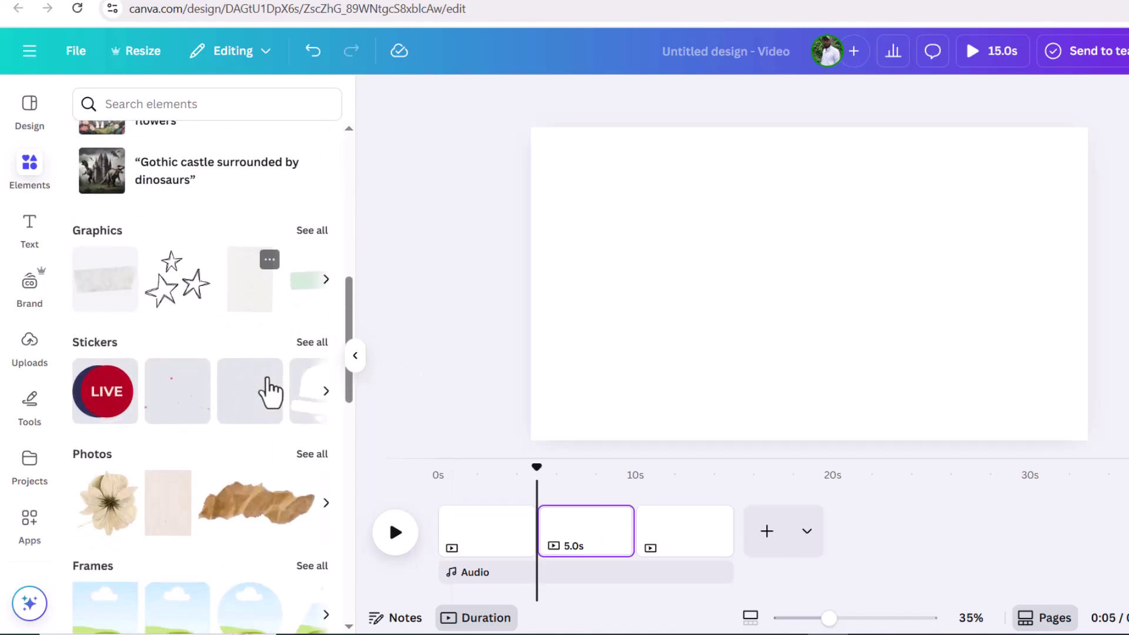
pyautogui.scroll(-3, 270, 388)
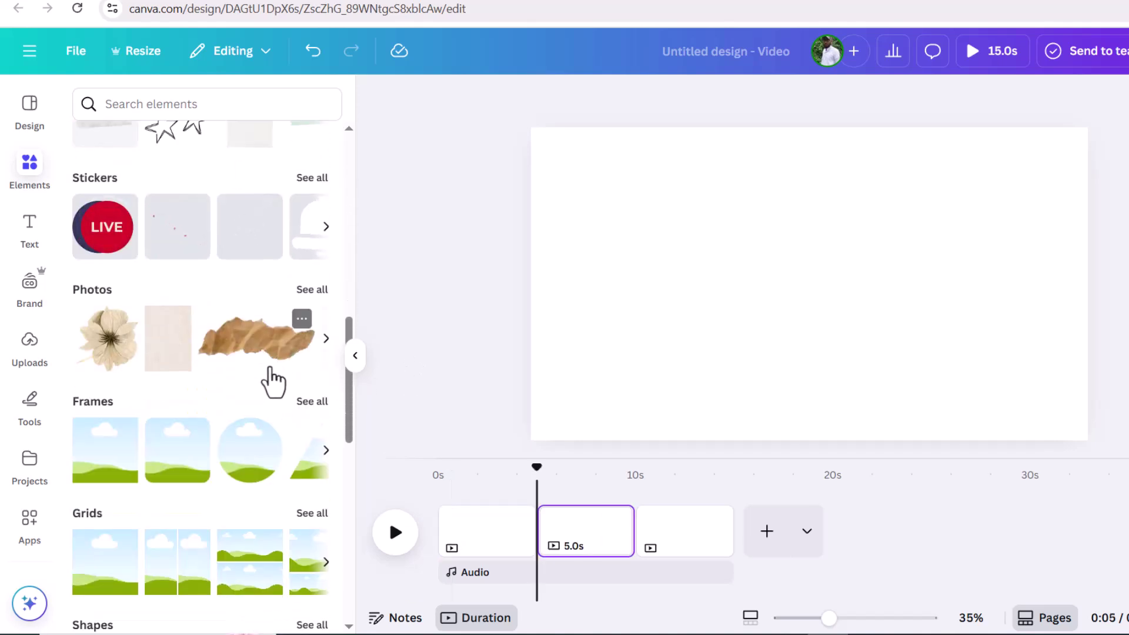
pyautogui.scroll(2, 269, 385)
pyautogui.scroll(4, 270, 385)
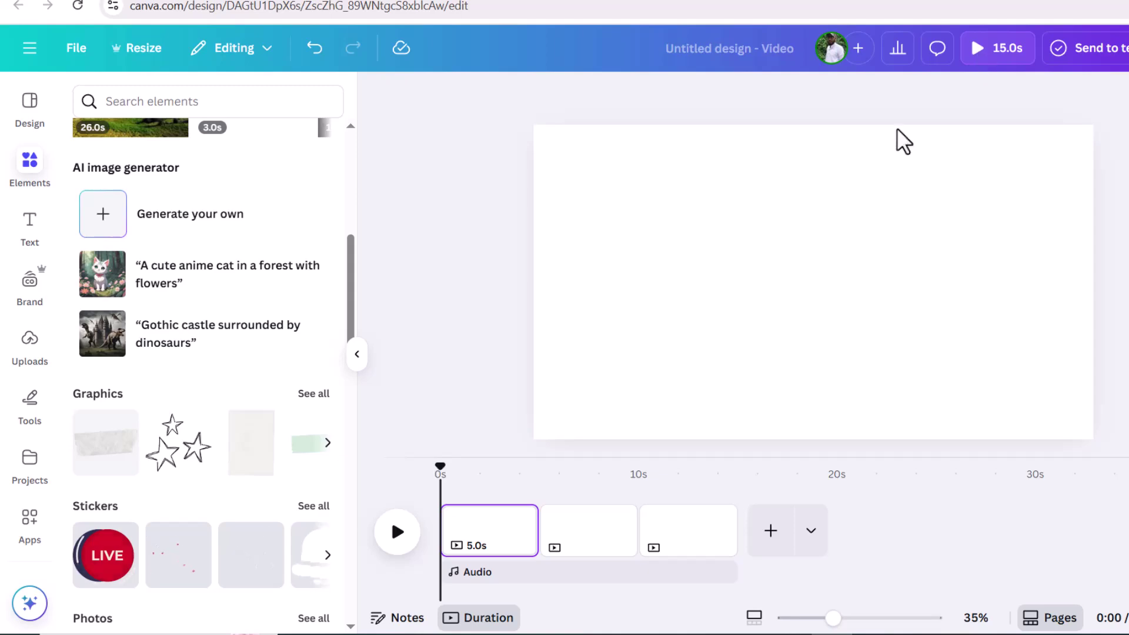
# Search Elements graphics for 'city' and add the cartoon park scene with skyline and bench.
pyautogui.click(31, 162)
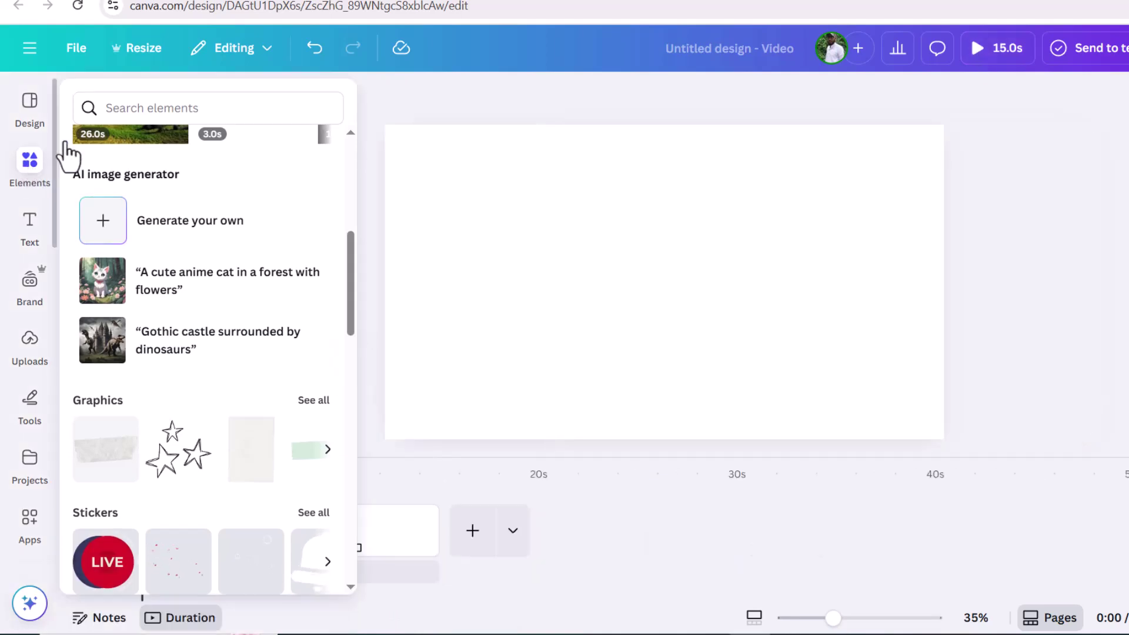
pyautogui.click(116, 109)
pyautogui.write('city')
pyautogui.press('Return')
pyautogui.click(124, 150)
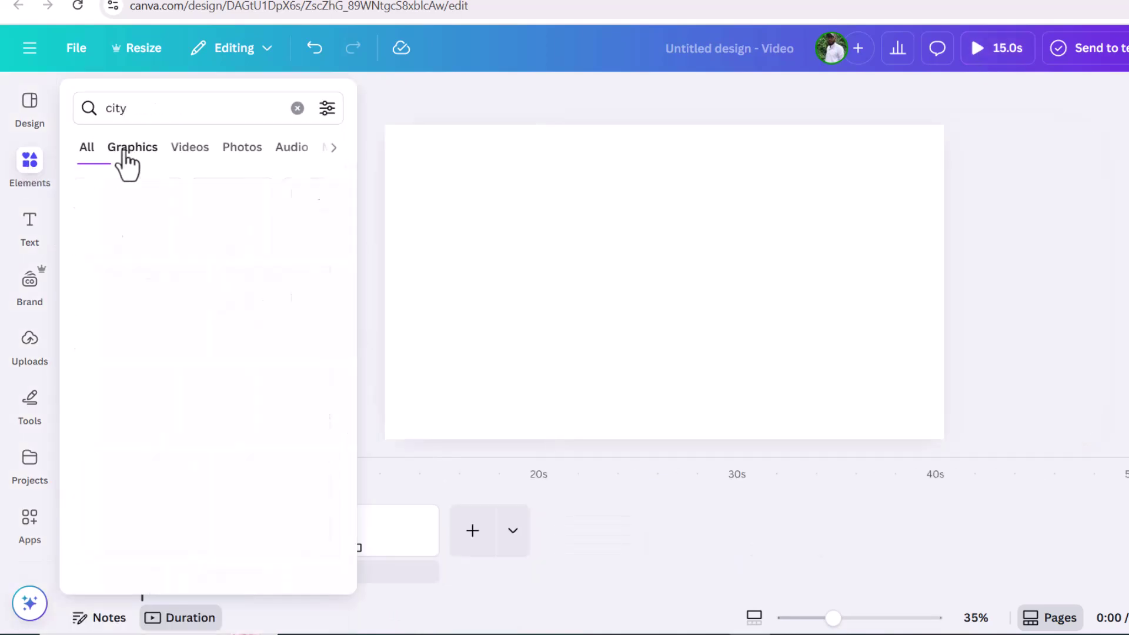
pyautogui.scroll(-15, 176, 264)
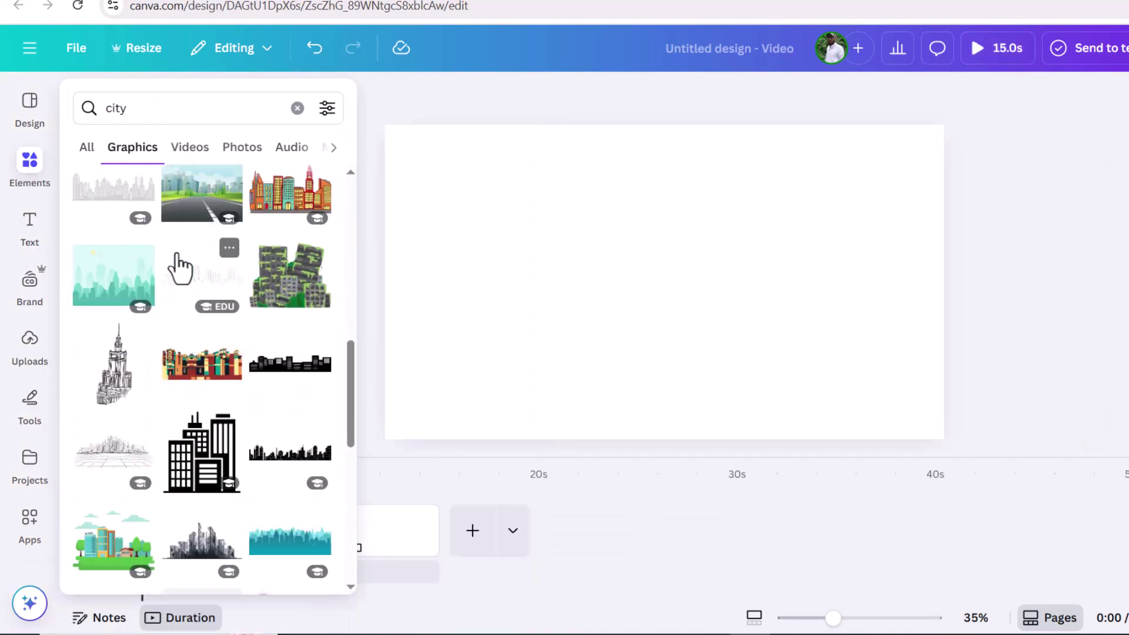
pyautogui.scroll(-15, 179, 268)
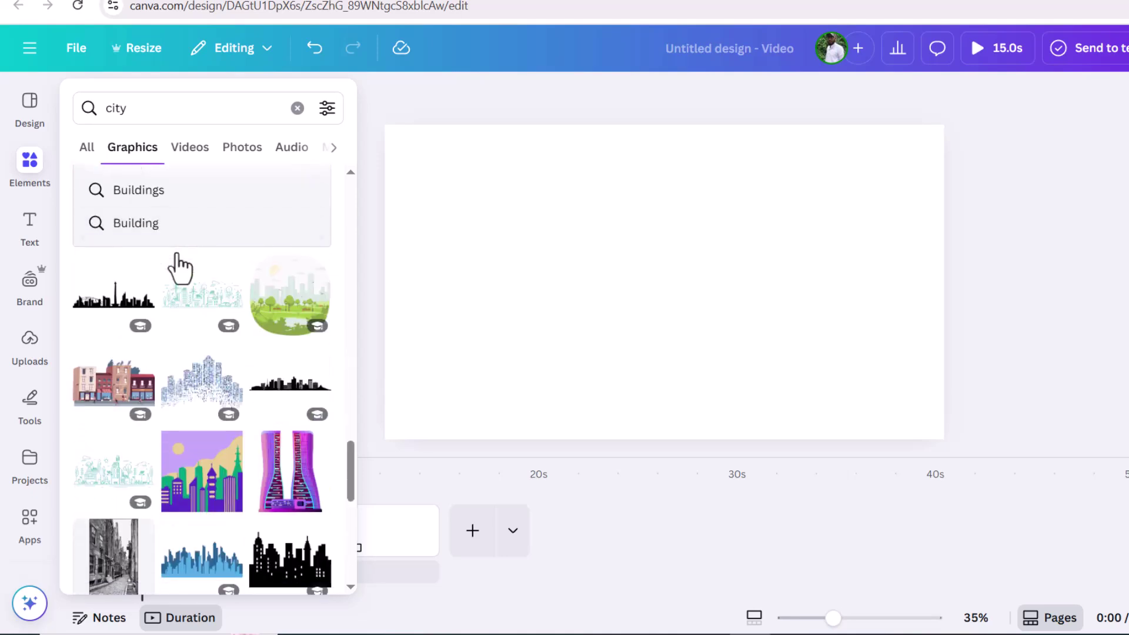
pyautogui.scroll(-5, 179, 267)
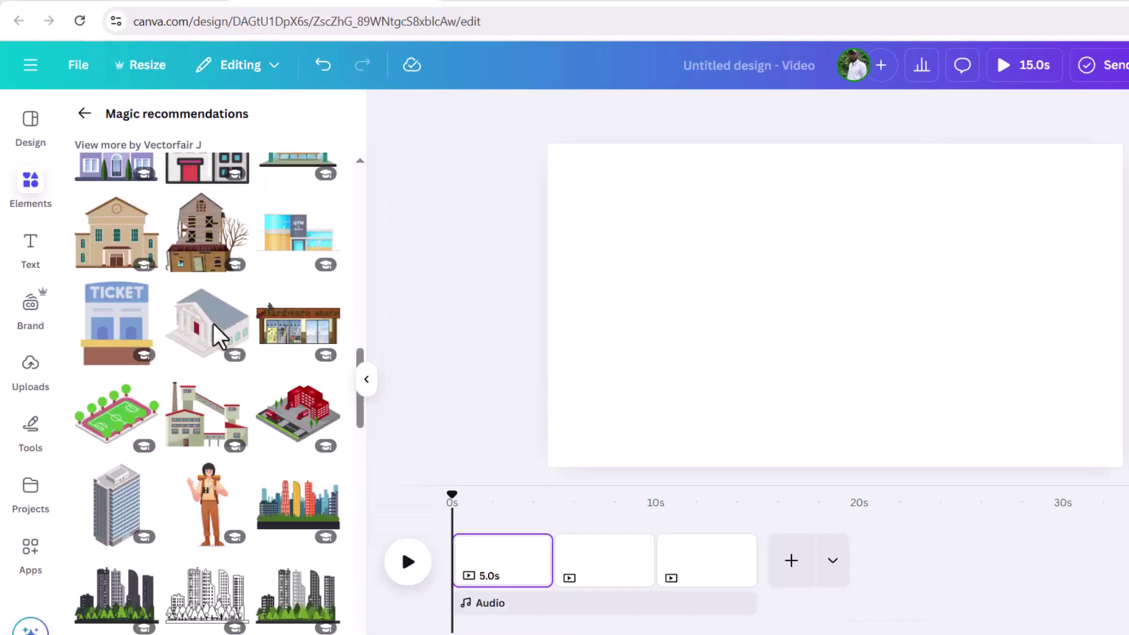
pyautogui.scroll(-3, 222, 329)
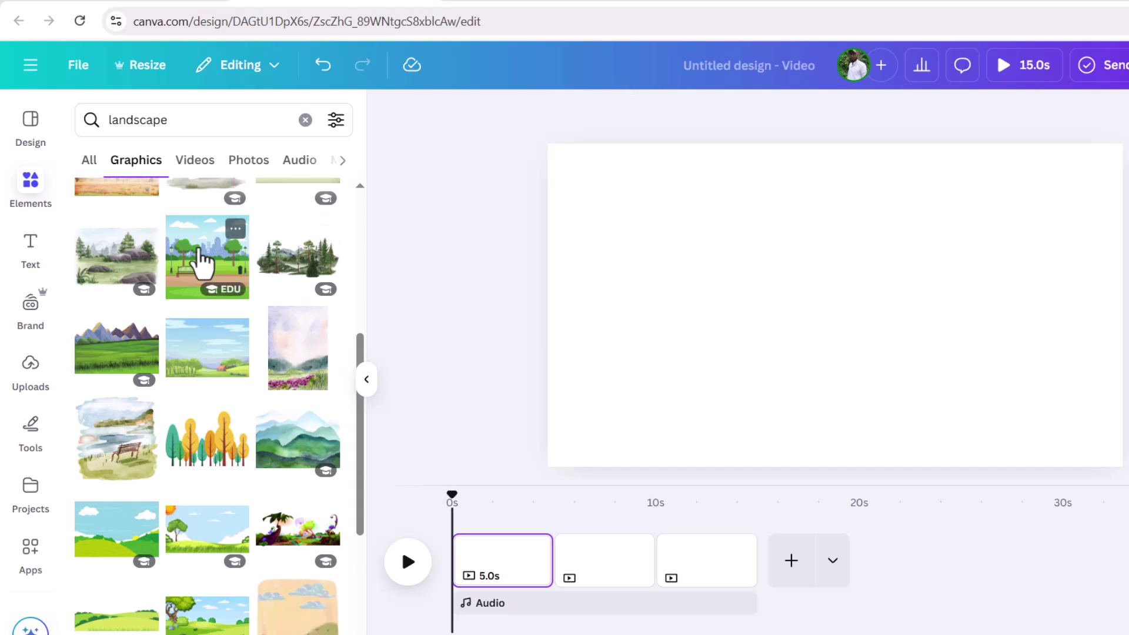
pyautogui.click(202, 259)
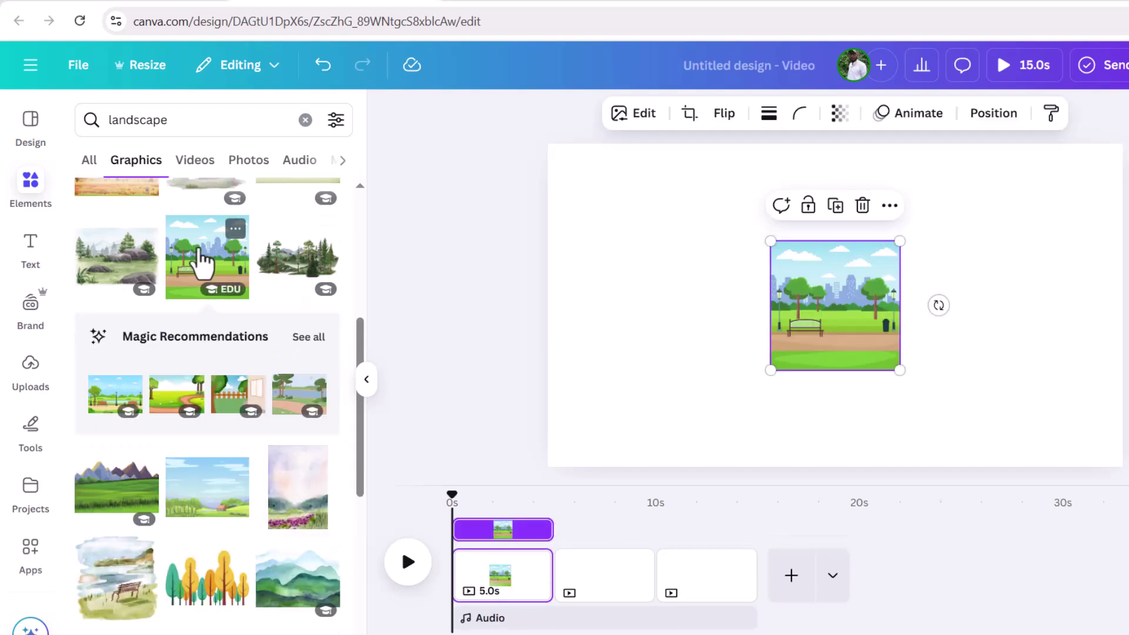
# Enlarge and align the park scene graphic until it fills the whole first page.
pyautogui.moveTo(906, 238); pyautogui.dragTo(1075, 189)
pyautogui.moveTo(770, 371); pyautogui.dragTo(604, 448)
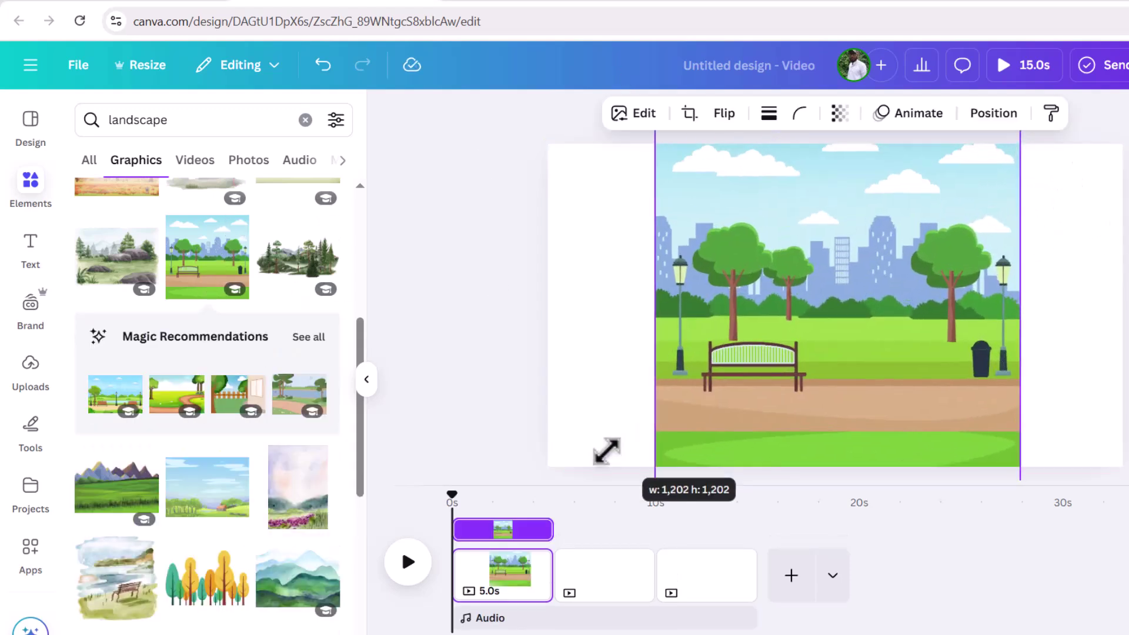
pyautogui.moveTo(668, 323); pyautogui.dragTo(643, 303)
pyautogui.moveTo(1014, 434); pyautogui.dragTo(1061, 479)
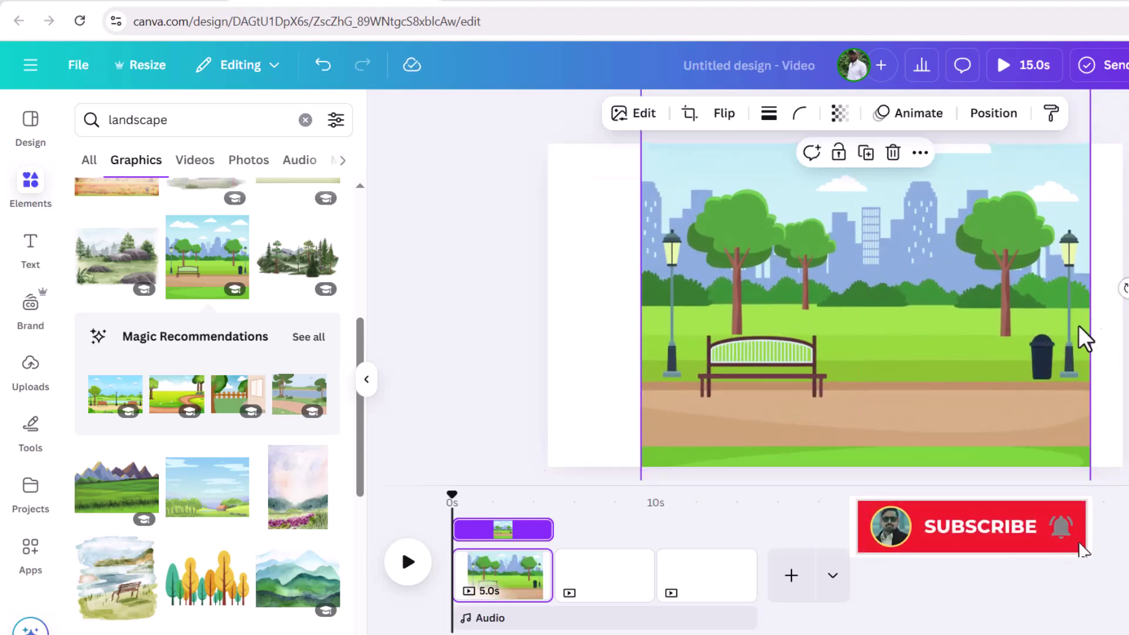
pyautogui.moveTo(901, 347); pyautogui.dragTo(934, 361)
pyautogui.moveTo(716, 388); pyautogui.dragTo(592, 294)
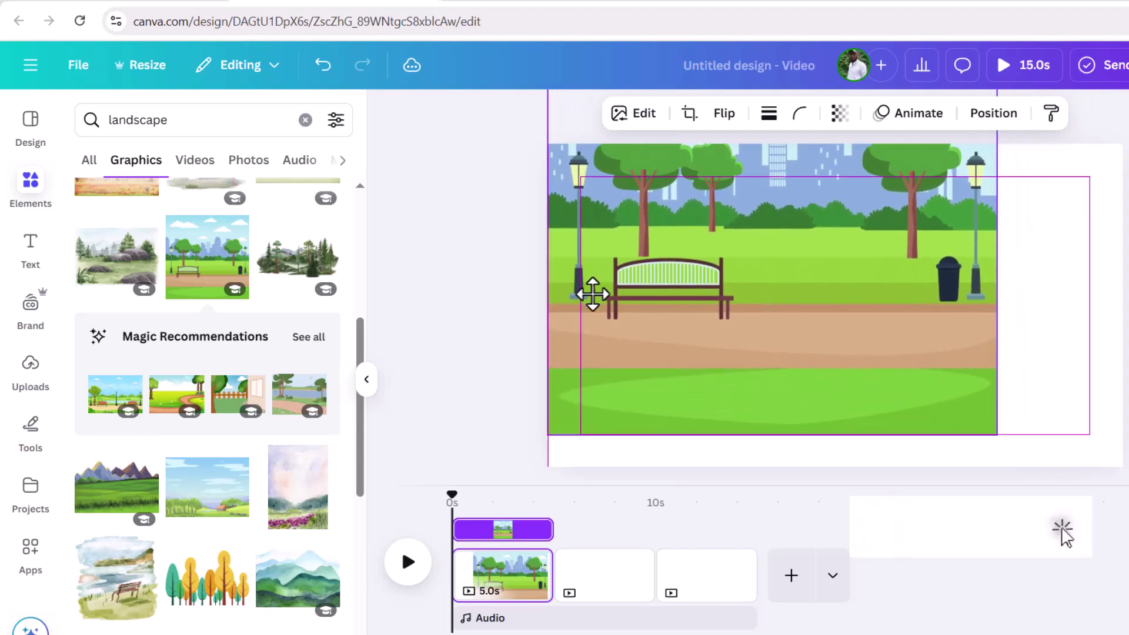
pyautogui.moveTo(993, 426); pyautogui.dragTo(1105, 478)
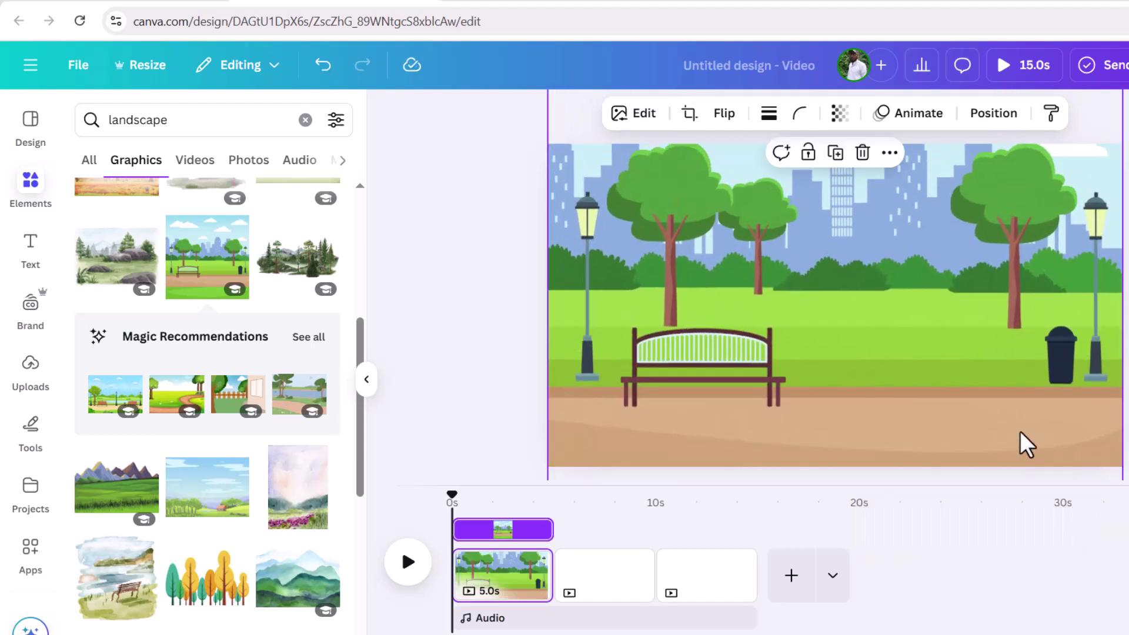
# Search 'walking', add the man reading a book, shrink him and place him at the left edge.
pyautogui.moveTo(172, 119); pyautogui.dragTo(114, 119)
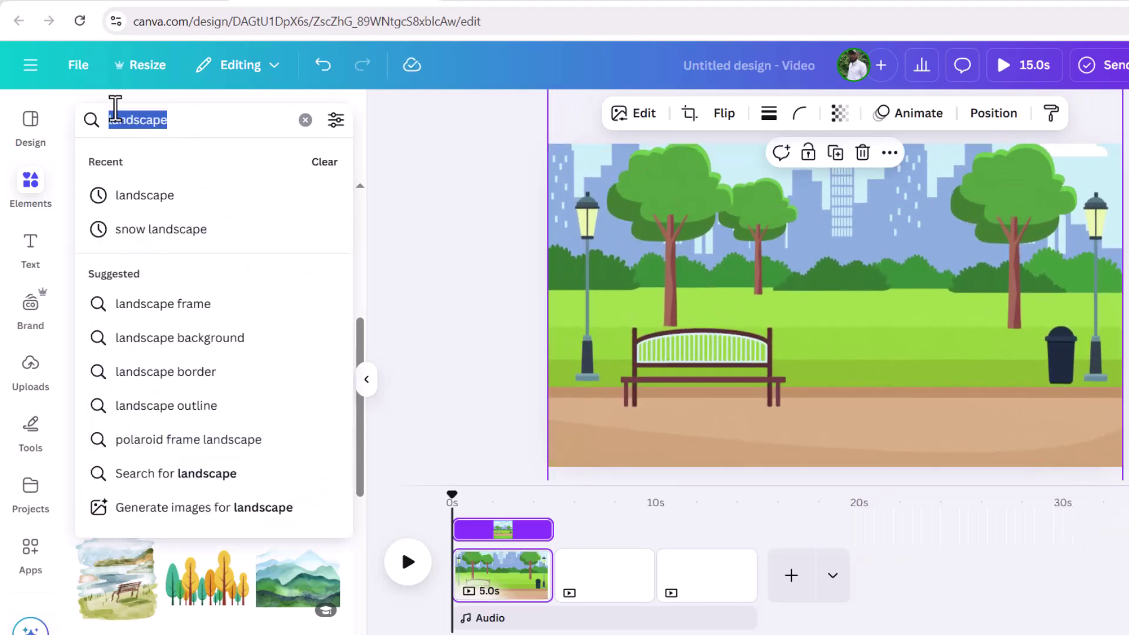
pyautogui.write('walki')
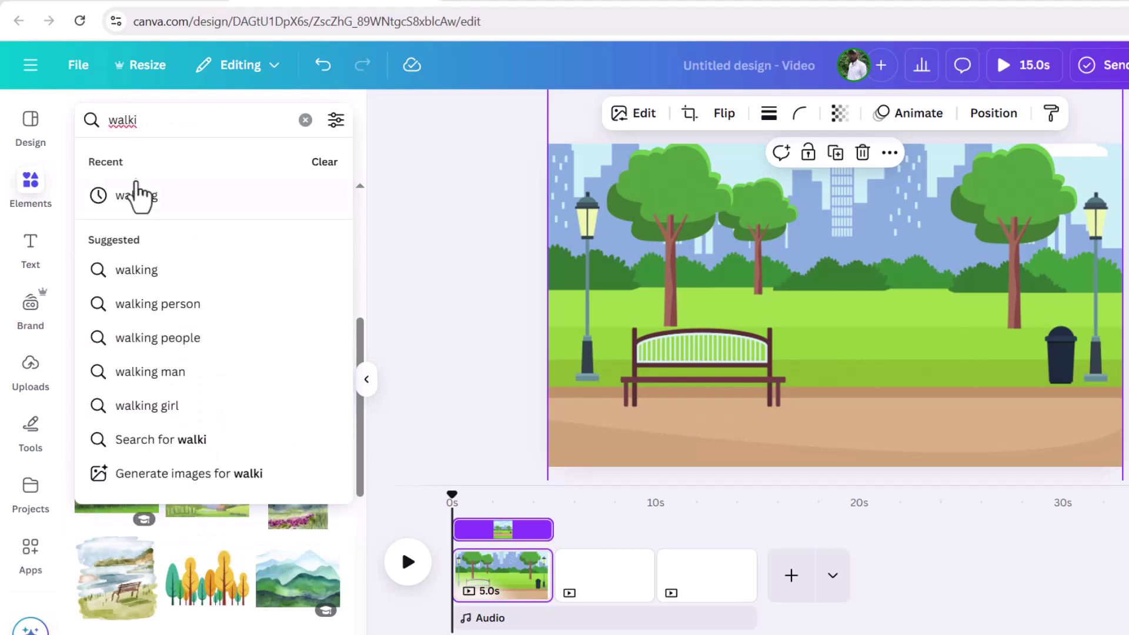
pyautogui.click(136, 185)
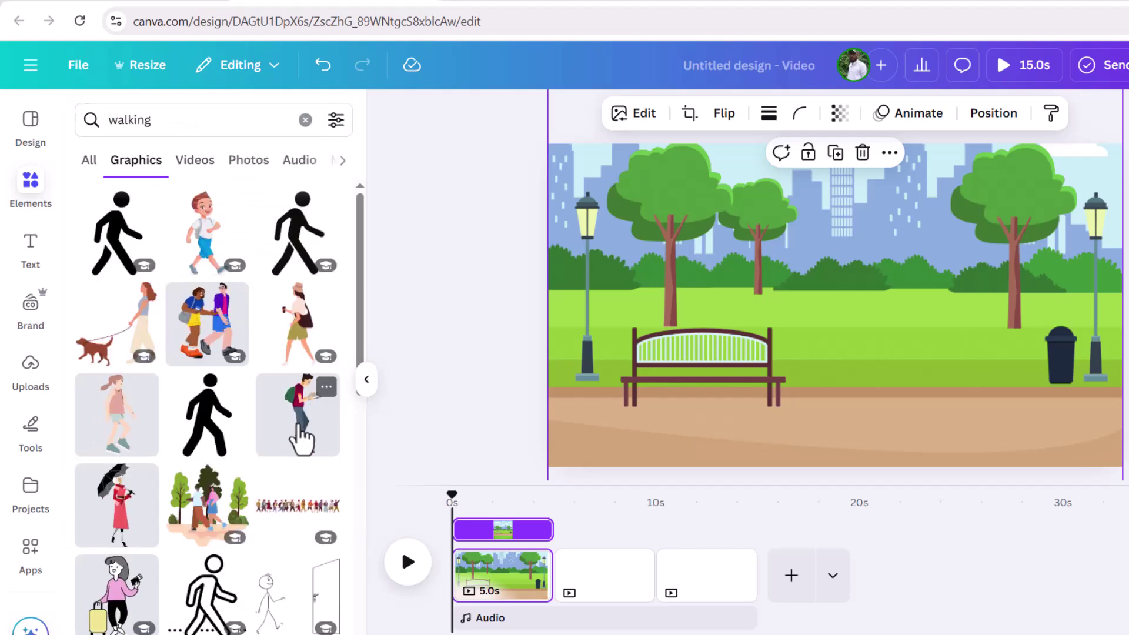
pyautogui.click(300, 438)
pyautogui.moveTo(923, 189); pyautogui.dragTo(867, 260)
pyautogui.moveTo(818, 341); pyautogui.dragTo(639, 333)
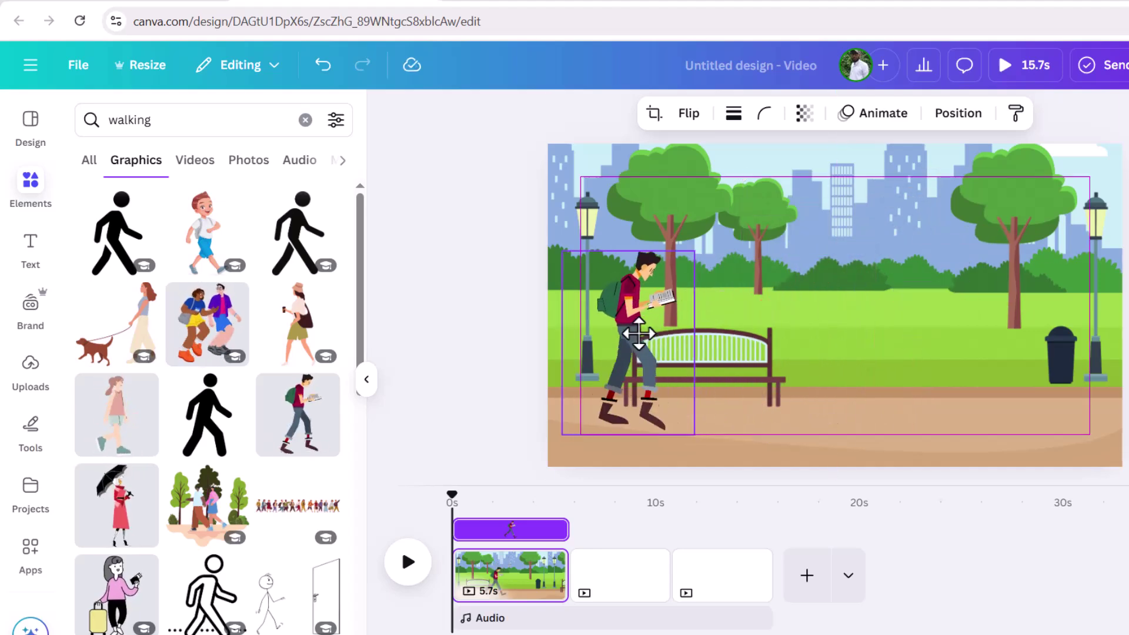
pyautogui.scroll(2, 835, 306)
pyautogui.scroll(-3, 834, 306)
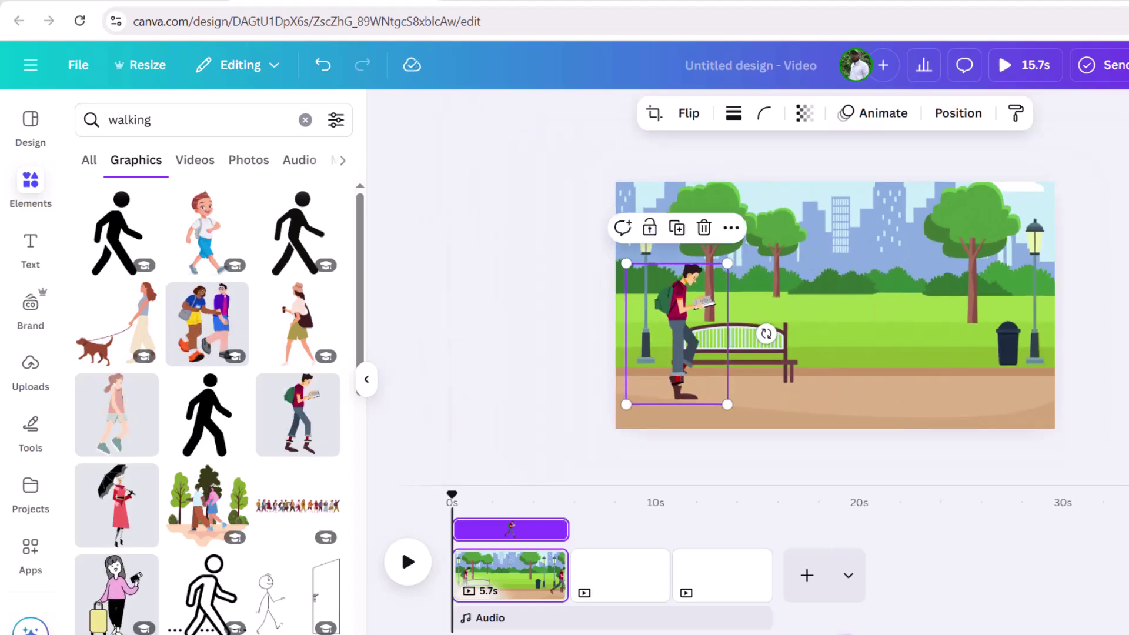
pyautogui.click(689, 307)
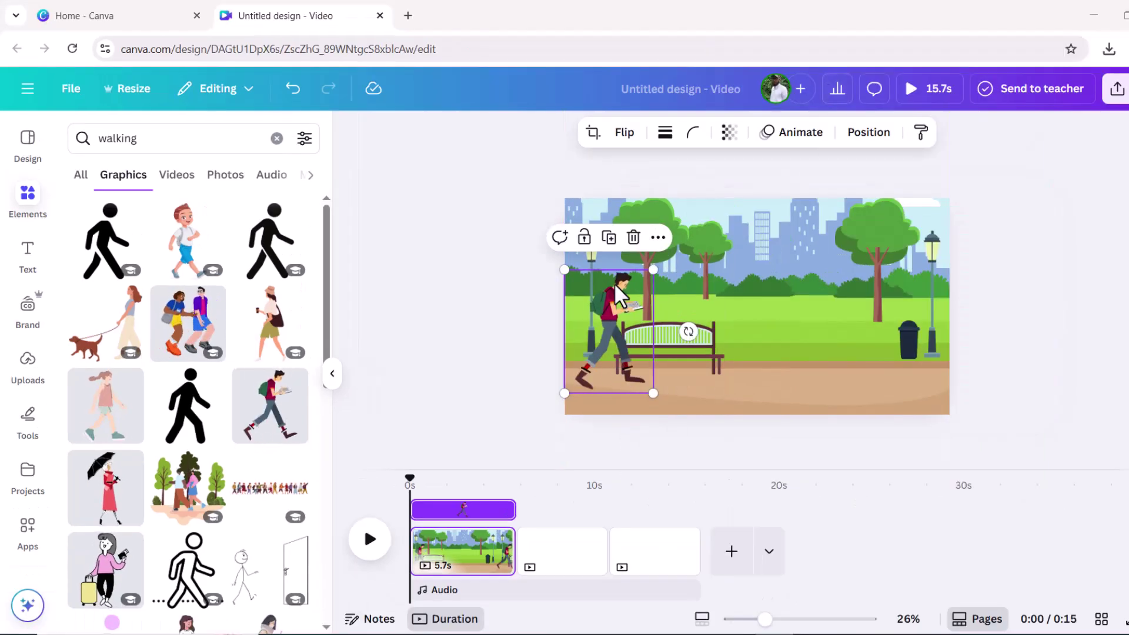
pyautogui.moveTo(651, 272); pyautogui.dragTo(609, 338)
# Record a custom motion path walking the man rightward across the park past the bench.
pyautogui.click(791, 135)
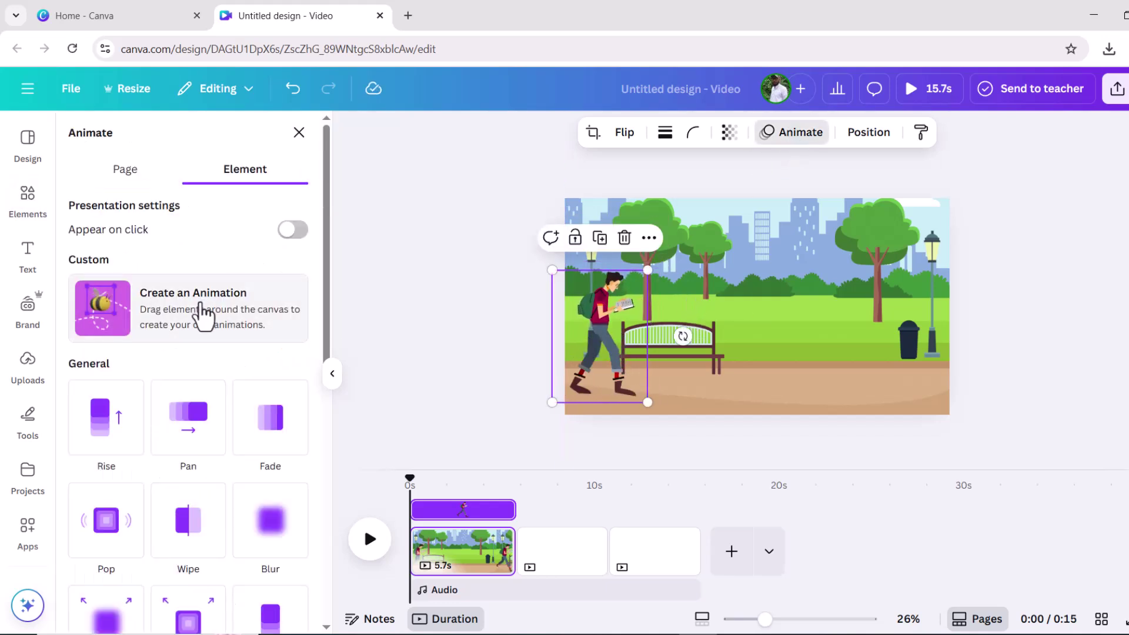
pyautogui.click(203, 316)
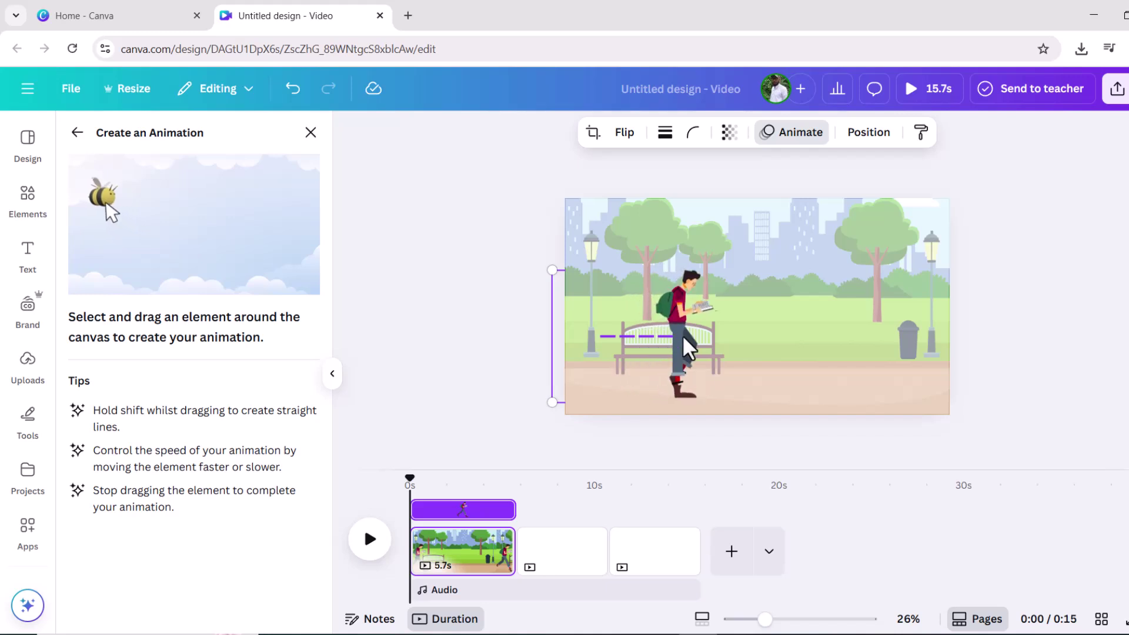
pyautogui.moveTo(689, 348)
pyautogui.mouseDown()
pyautogui.moveTo(882, 339)
pyautogui.moveTo(900, 354)
pyautogui.mouseUp()
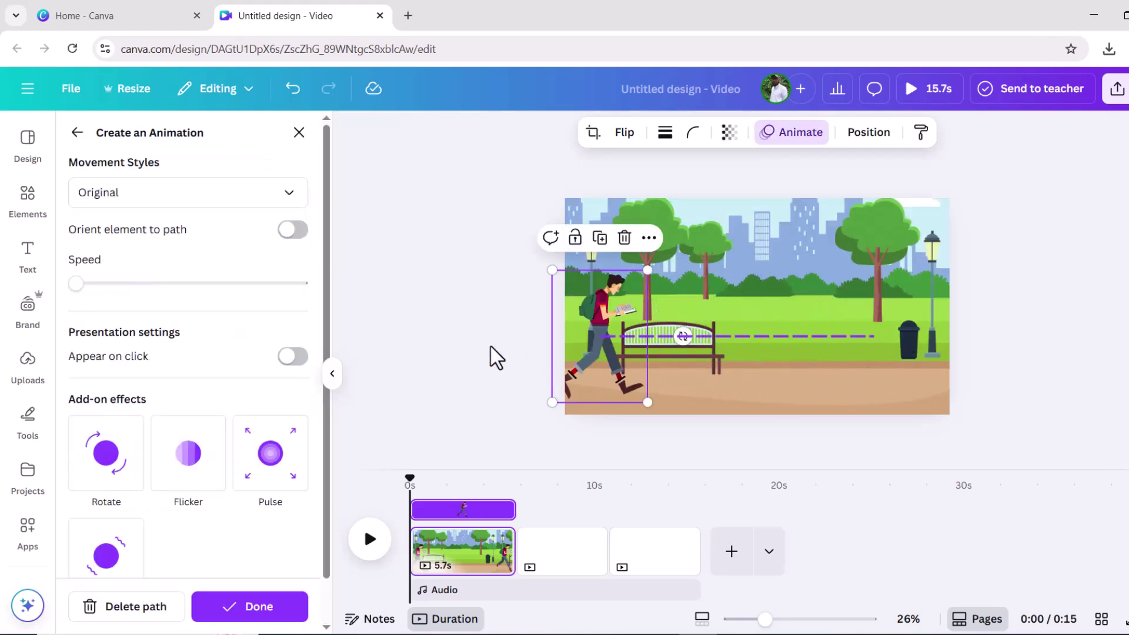
pyautogui.moveTo(614, 336)
pyautogui.mouseDown()
pyautogui.moveTo(771, 332)
pyautogui.moveTo(609, 335)
pyautogui.mouseUp()
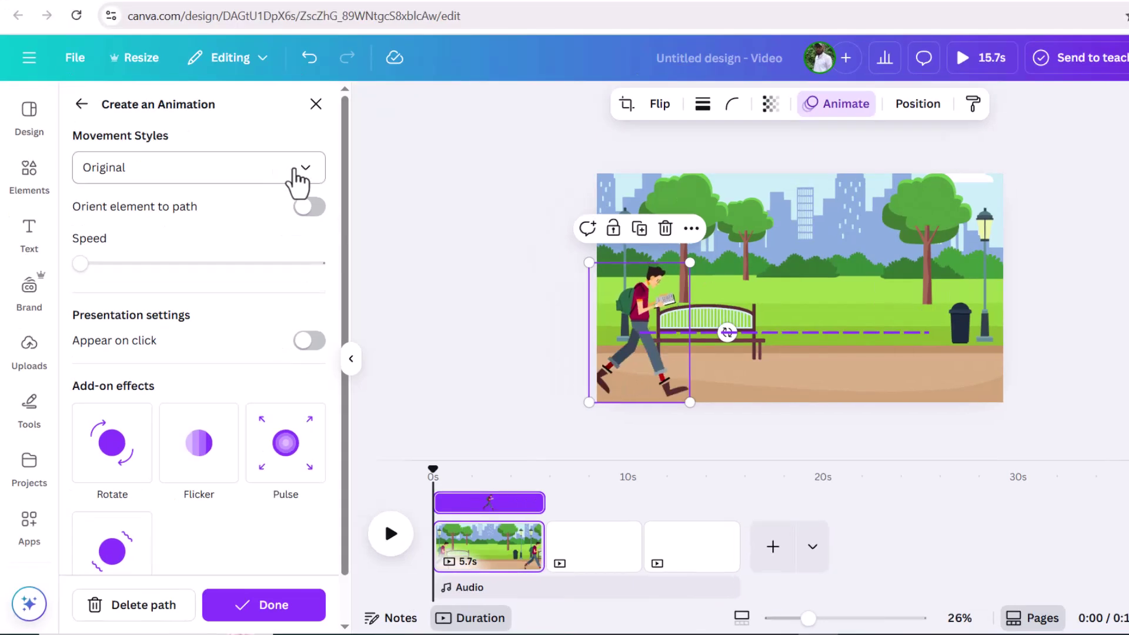
# Set the path to Steady style with higher speed, appear-on-click off, then preview the video.
pyautogui.click(284, 194)
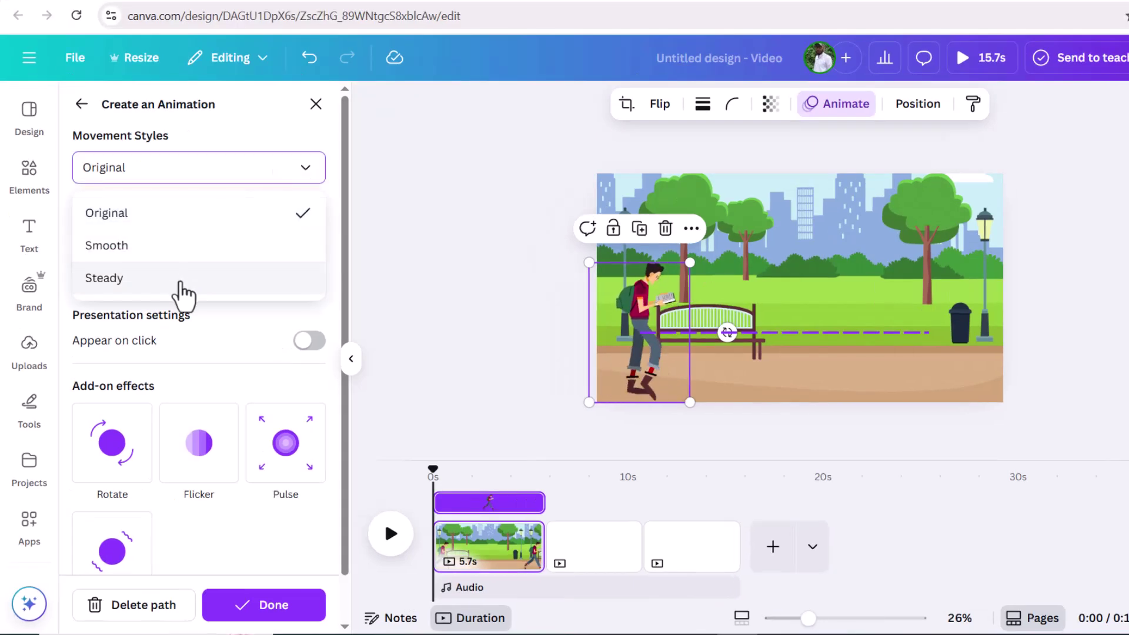
pyautogui.click(179, 278)
pyautogui.moveTo(85, 271); pyautogui.dragTo(183, 264)
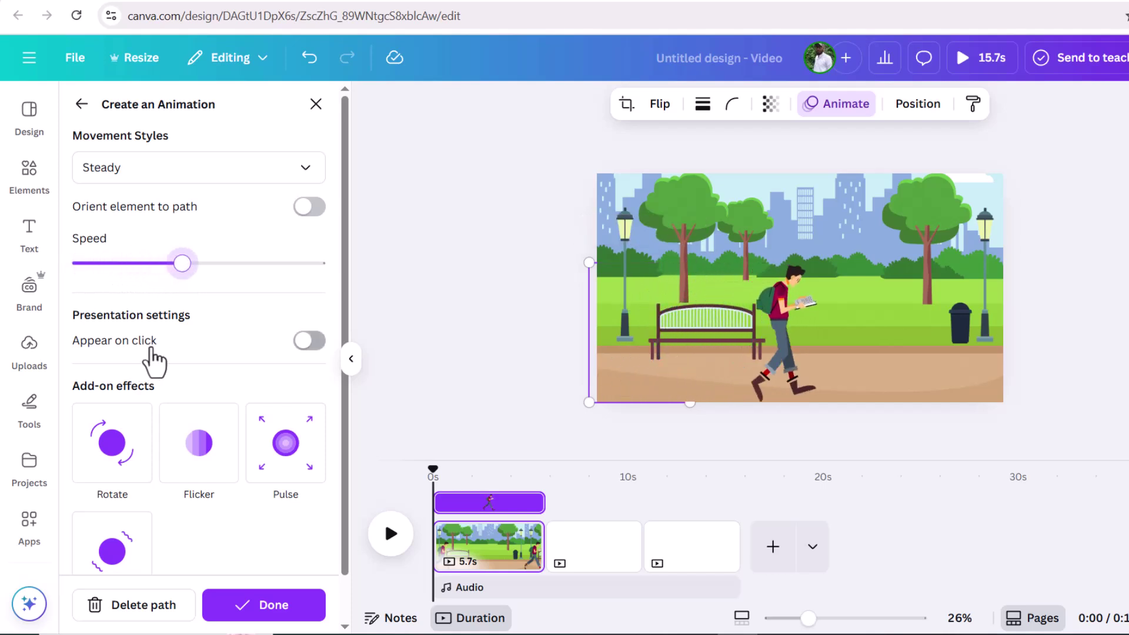
pyautogui.click(313, 342)
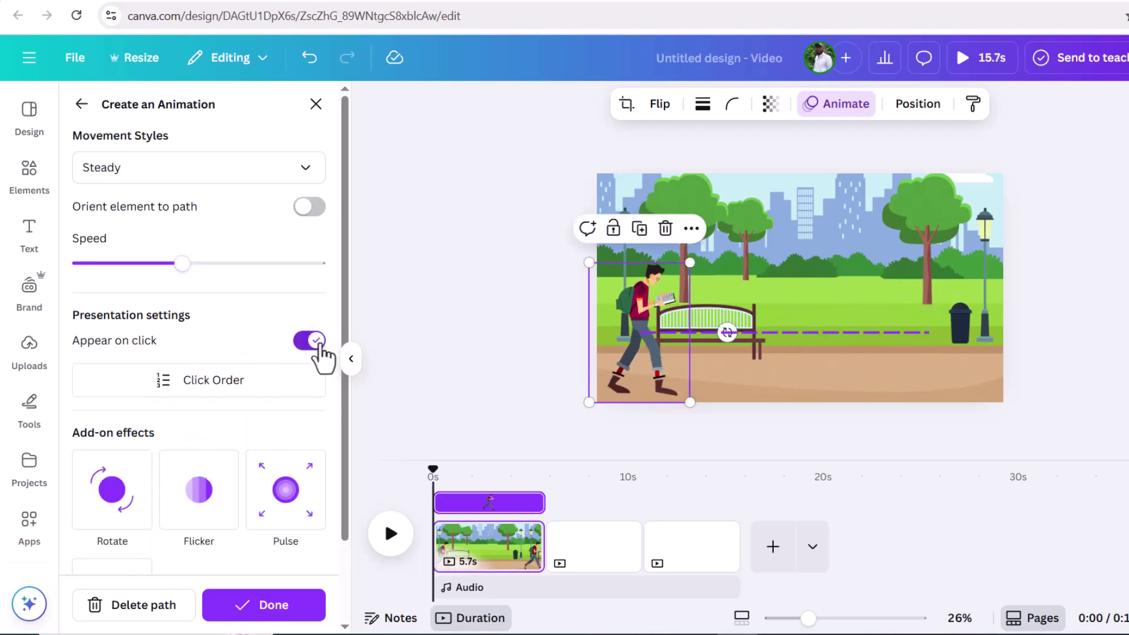
pyautogui.click(317, 342)
pyautogui.scroll(-1, 159, 432)
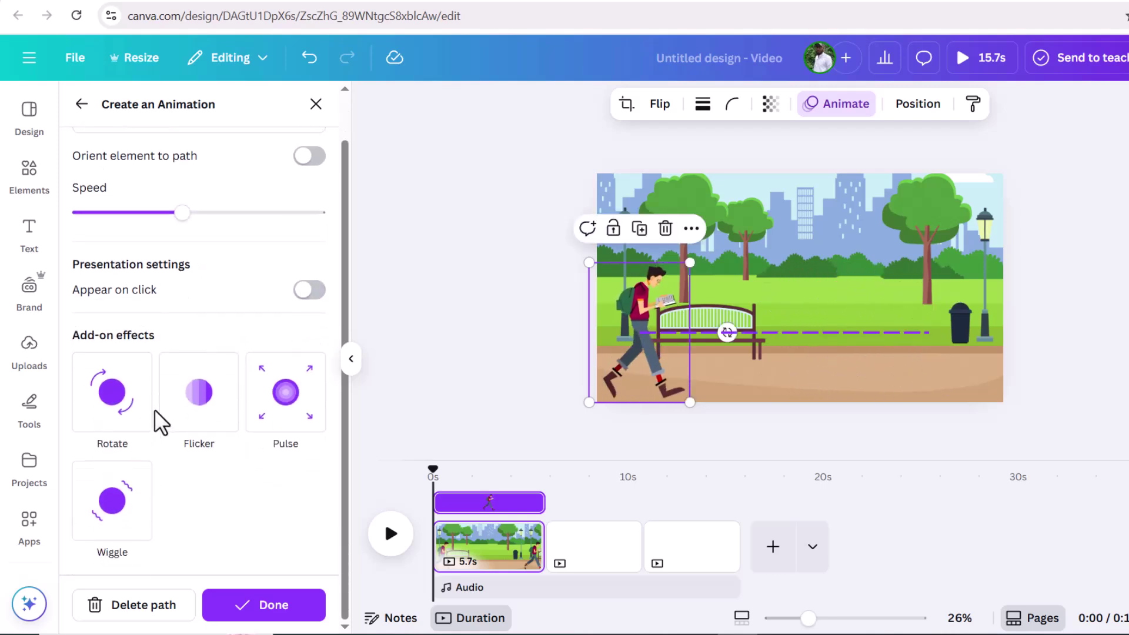
pyautogui.click(266, 607)
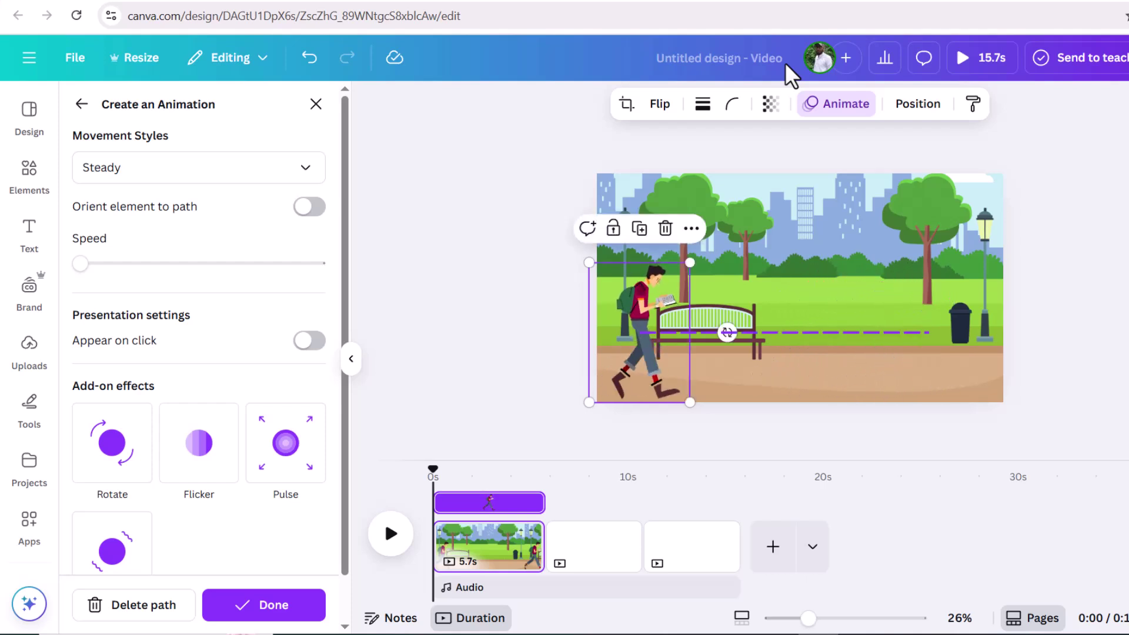
pyautogui.press('space')
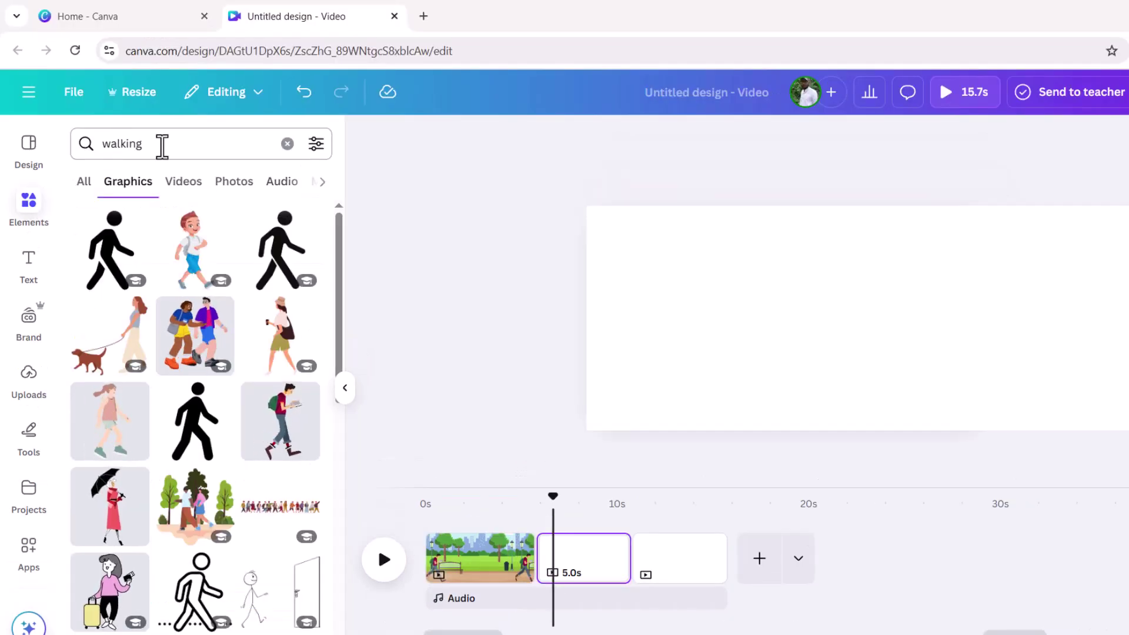
# Search for 'city' backgrounds and add the cartoon street with skyscrapers, a bridge and a road.
pyautogui.click(103, 144)
pyautogui.press('BackSpace')
pyautogui.write('city')
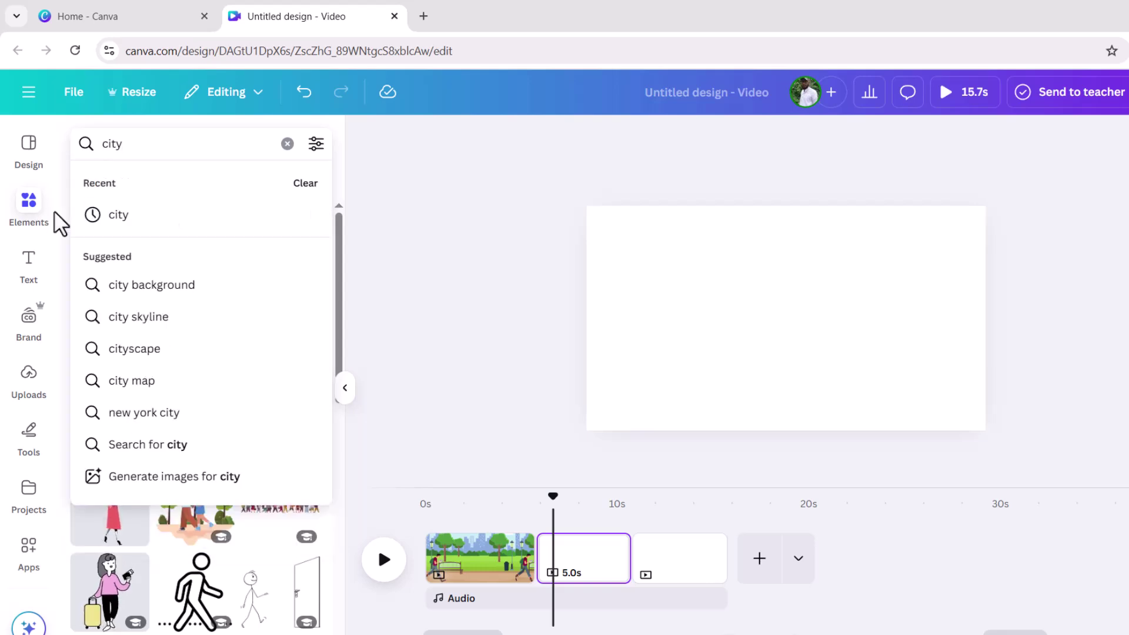
pyautogui.click(121, 287)
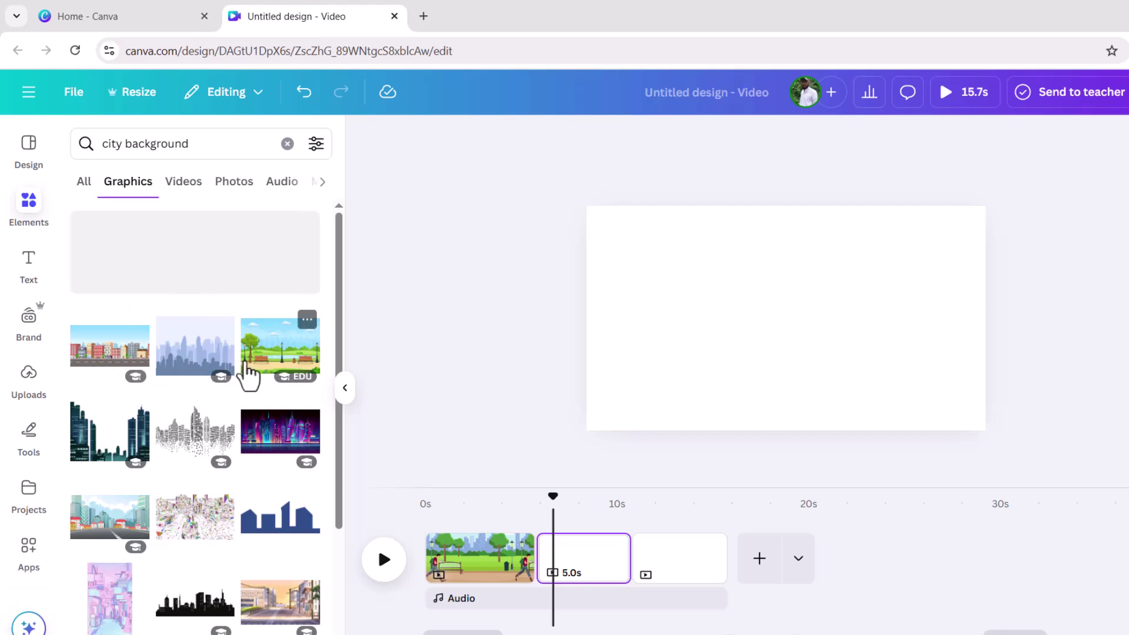
pyautogui.scroll(-1, 249, 376)
pyautogui.click(121, 450)
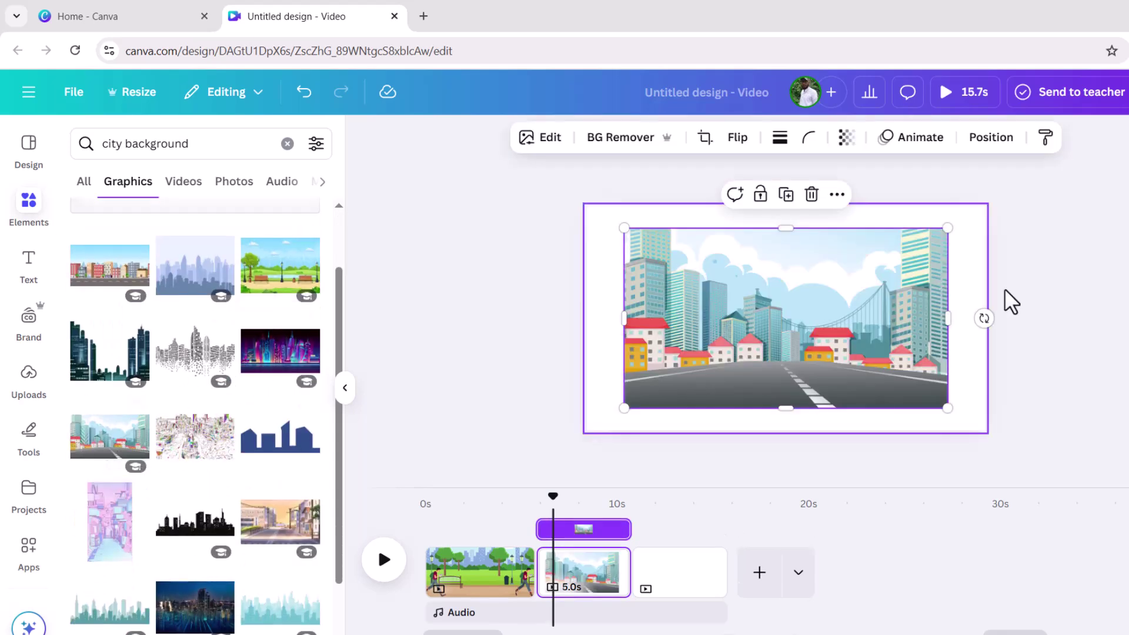
# Stretch the city street image to cover the whole second page.
pyautogui.moveTo(943, 226); pyautogui.dragTo(987, 196)
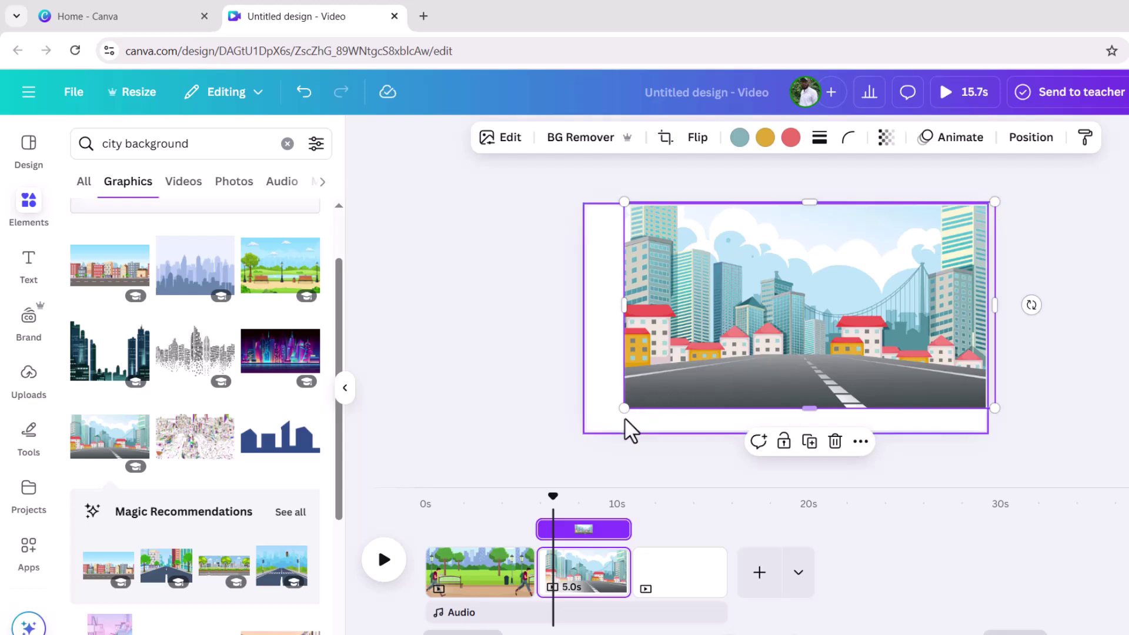
pyautogui.moveTo(623, 408); pyautogui.dragTo(576, 436)
pyautogui.scroll(-1, 207, 344)
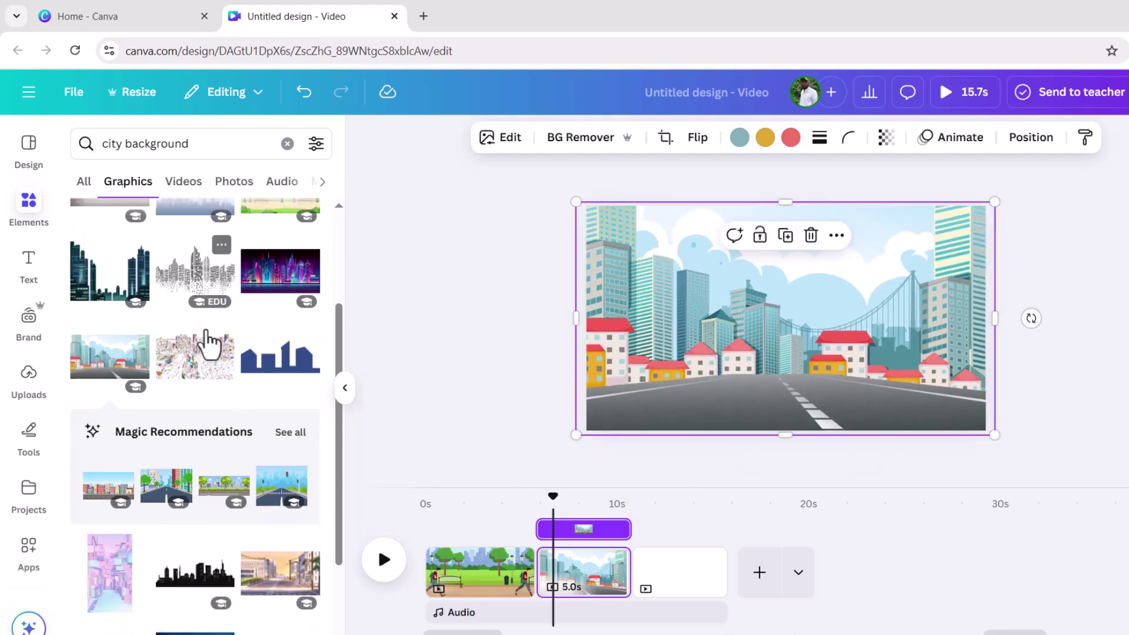
pyautogui.scroll(-5, 207, 344)
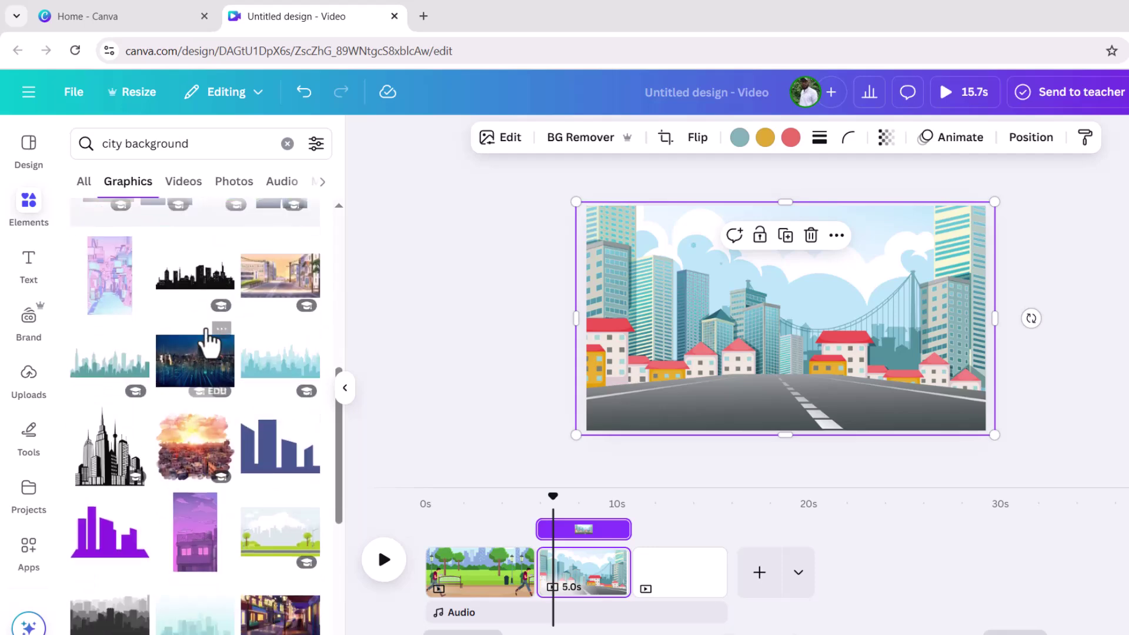
pyautogui.scroll(-2, 217, 329)
pyautogui.scroll(5, 200, 359)
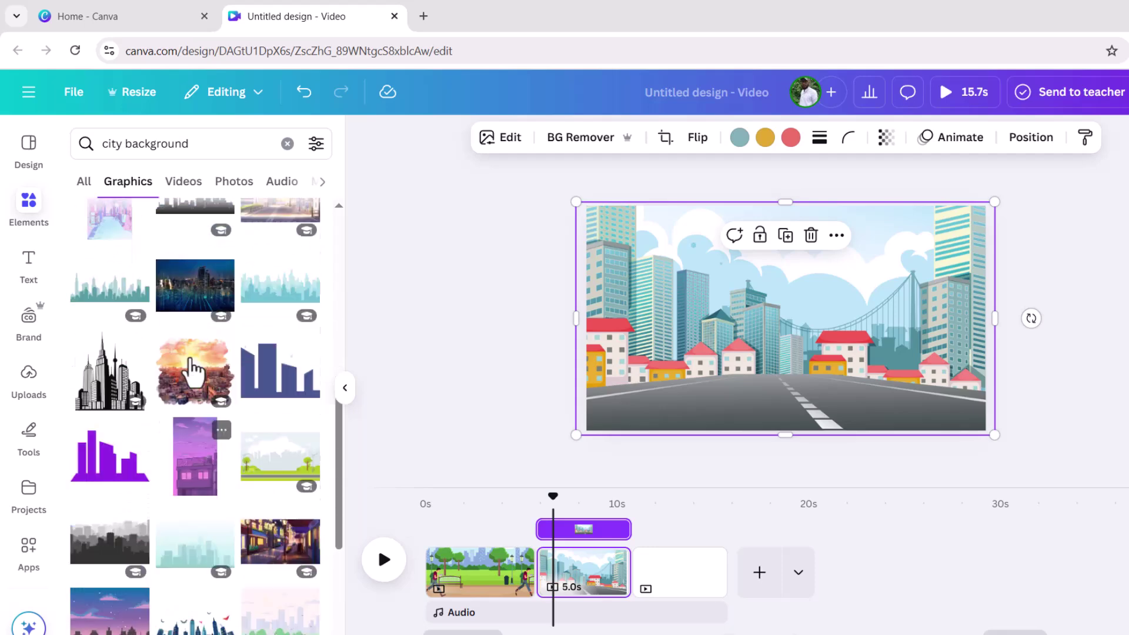
pyautogui.moveTo(219, 143); pyautogui.dragTo(91, 143)
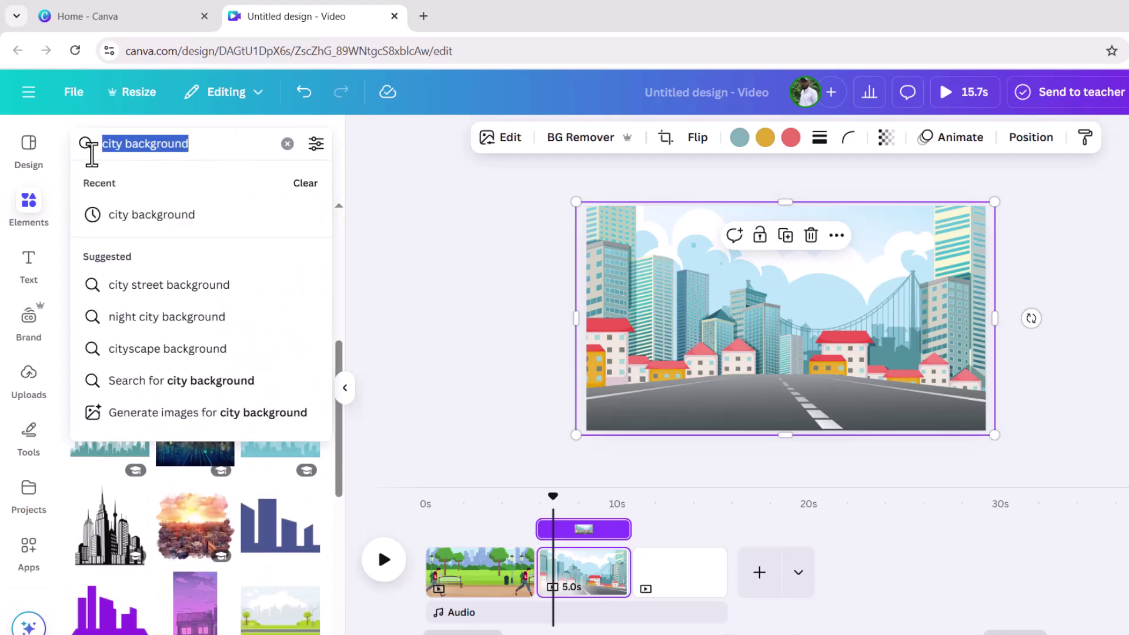
# Search 'walking', add the book-reading walker, shrink him and set him at page 2's left edge.
pyautogui.write('w')
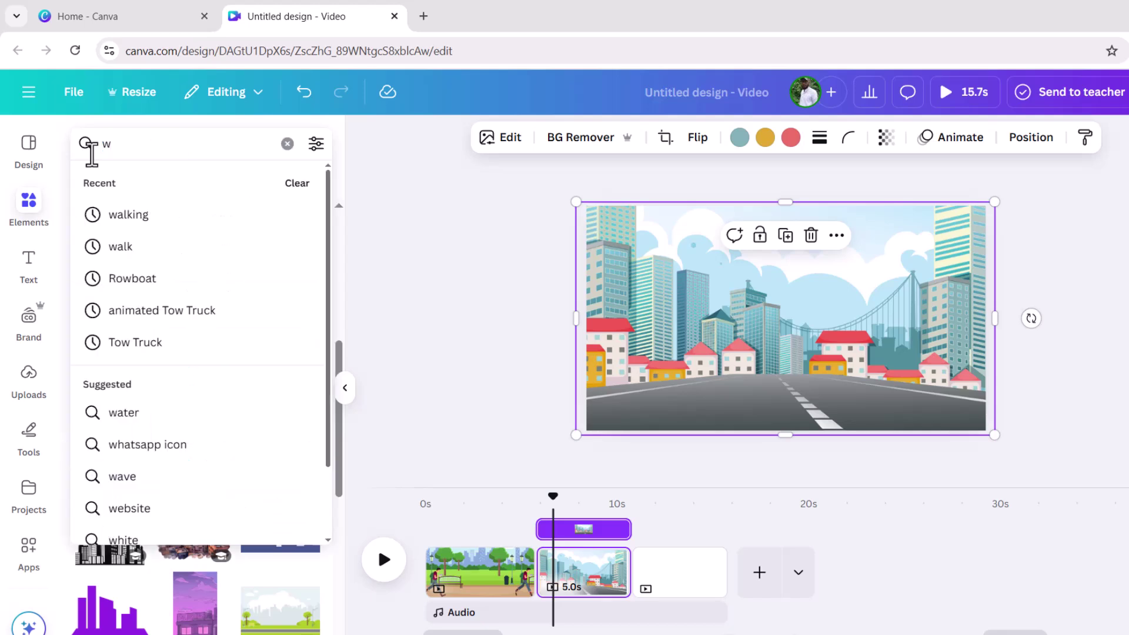
pyautogui.click(124, 215)
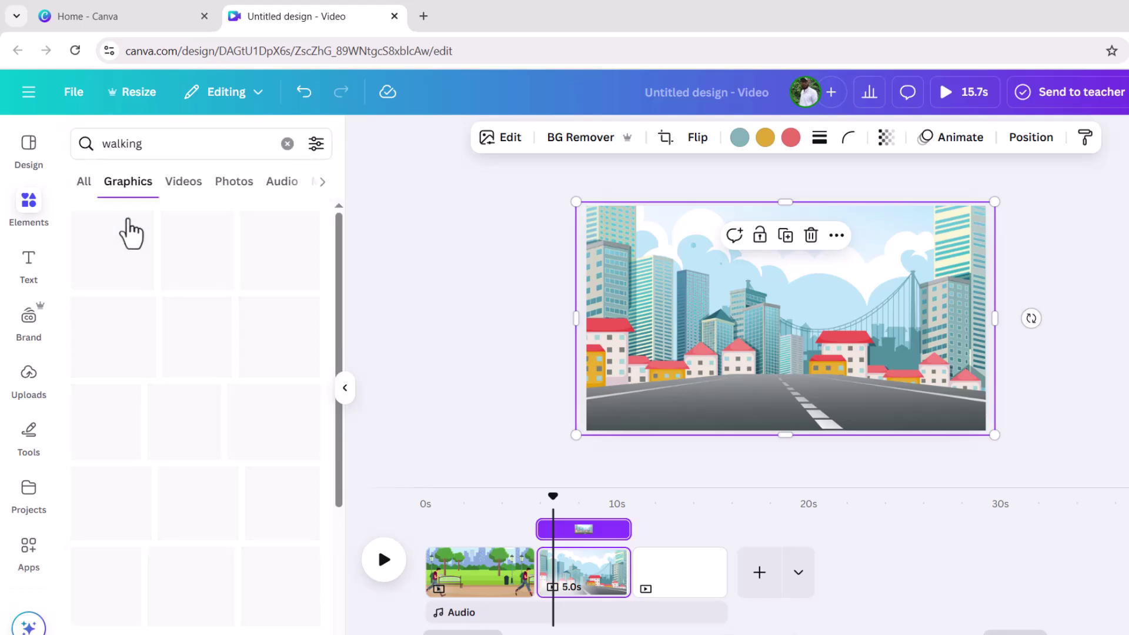
pyautogui.click(285, 423)
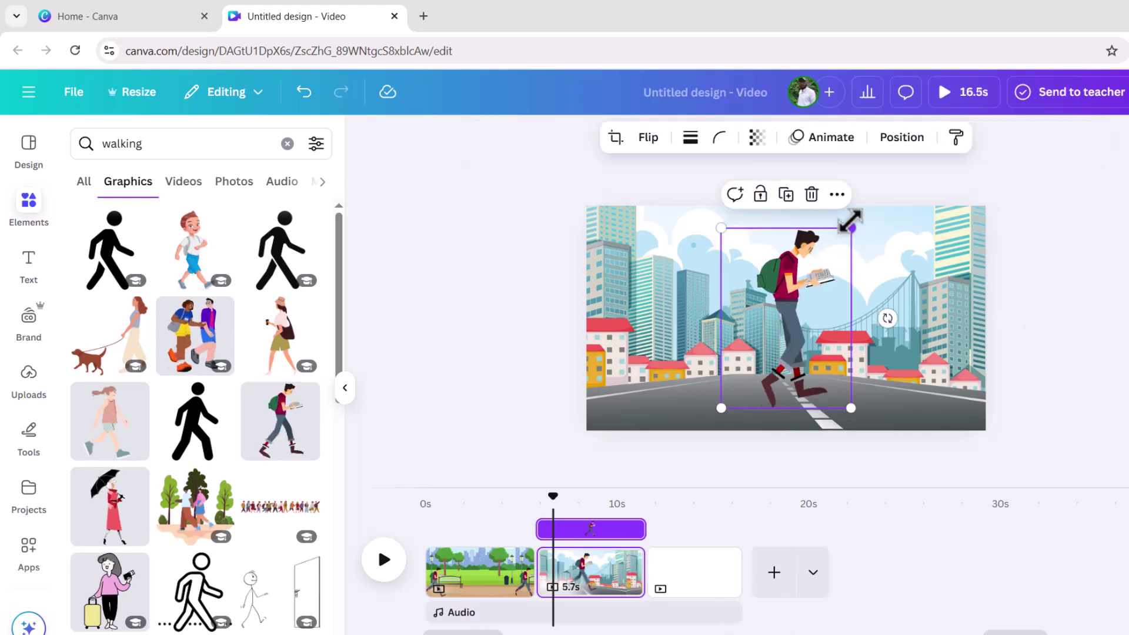
pyautogui.moveTo(850, 223); pyautogui.dragTo(801, 274)
pyautogui.moveTo(778, 342); pyautogui.dragTo(633, 350)
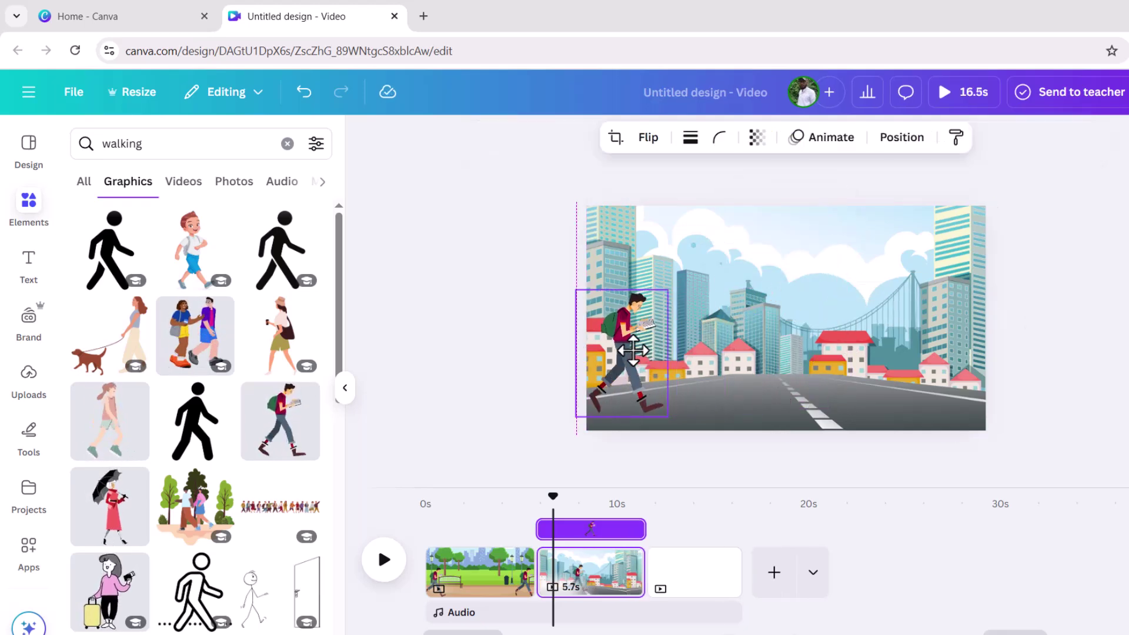
pyautogui.moveTo(632, 351); pyautogui.dragTo(633, 352)
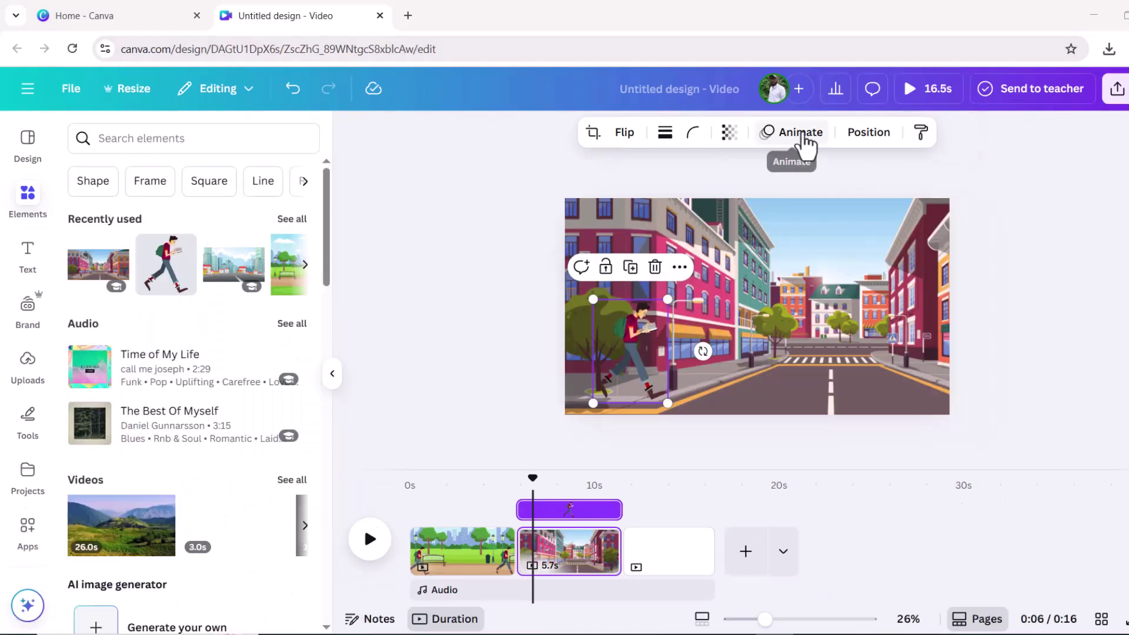
# Record a custom motion path that slides the street background image sideways.
pyautogui.click(801, 133)
pyautogui.click(171, 318)
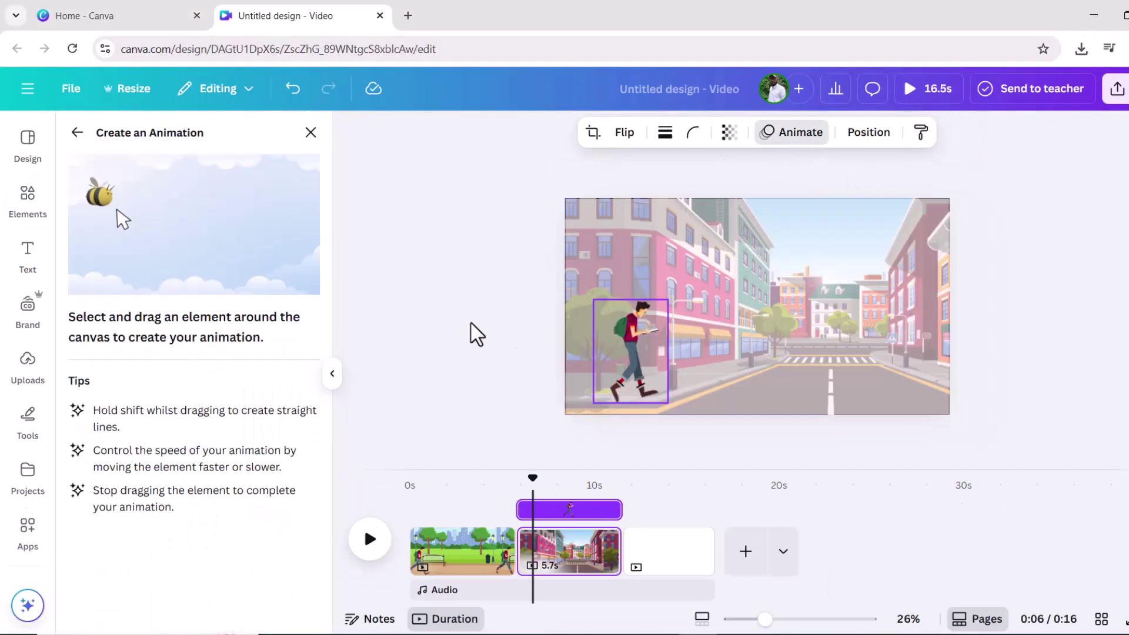
pyautogui.click(770, 281)
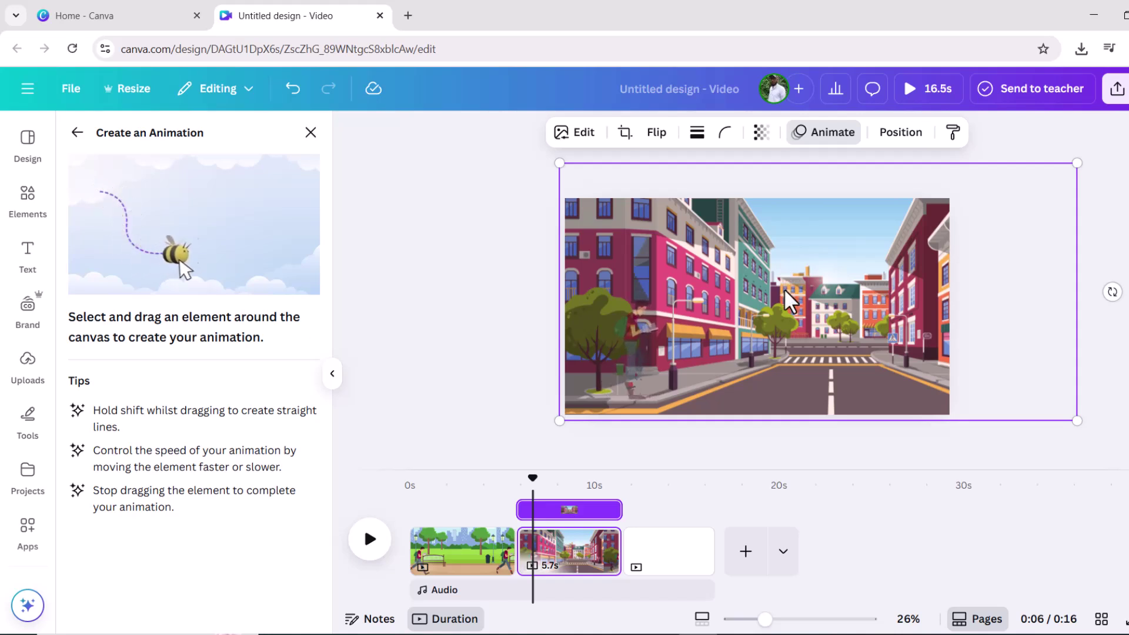
pyautogui.moveTo(784, 288)
pyautogui.mouseDown()
pyautogui.moveTo(816, 306)
pyautogui.moveTo(580, 312)
pyautogui.moveTo(474, 329)
pyautogui.moveTo(483, 327)
pyautogui.mouseUp()
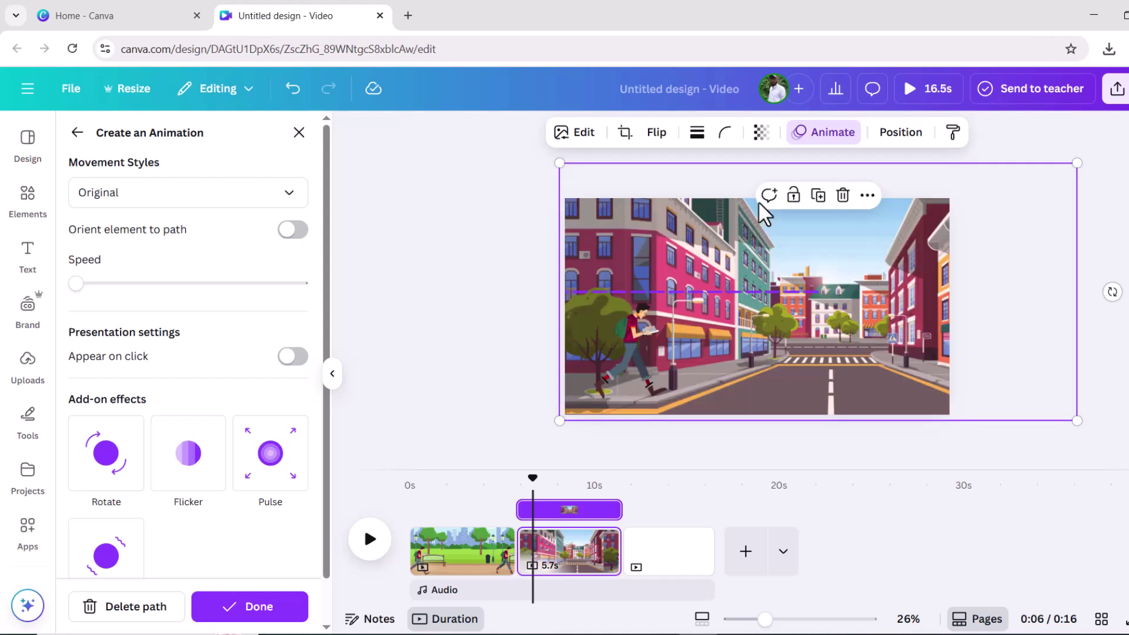
# Set the street image's path to Steady style at minimum speed and add the Pulse effect.
pyautogui.click(116, 200)
pyautogui.click(100, 297)
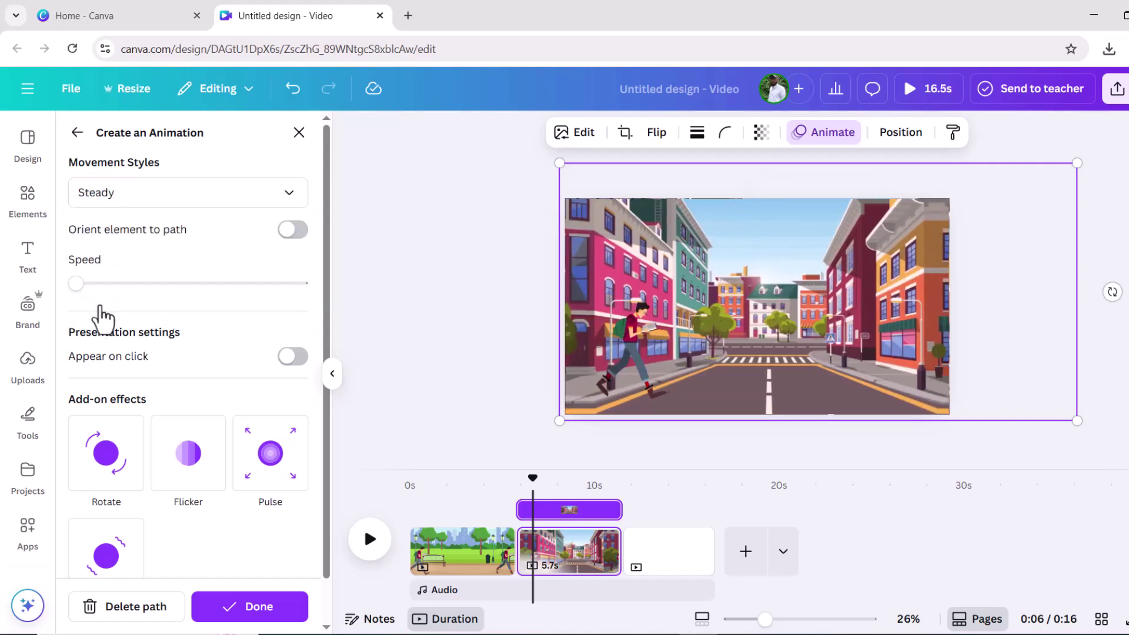
pyautogui.moveTo(76, 284); pyautogui.dragTo(116, 284)
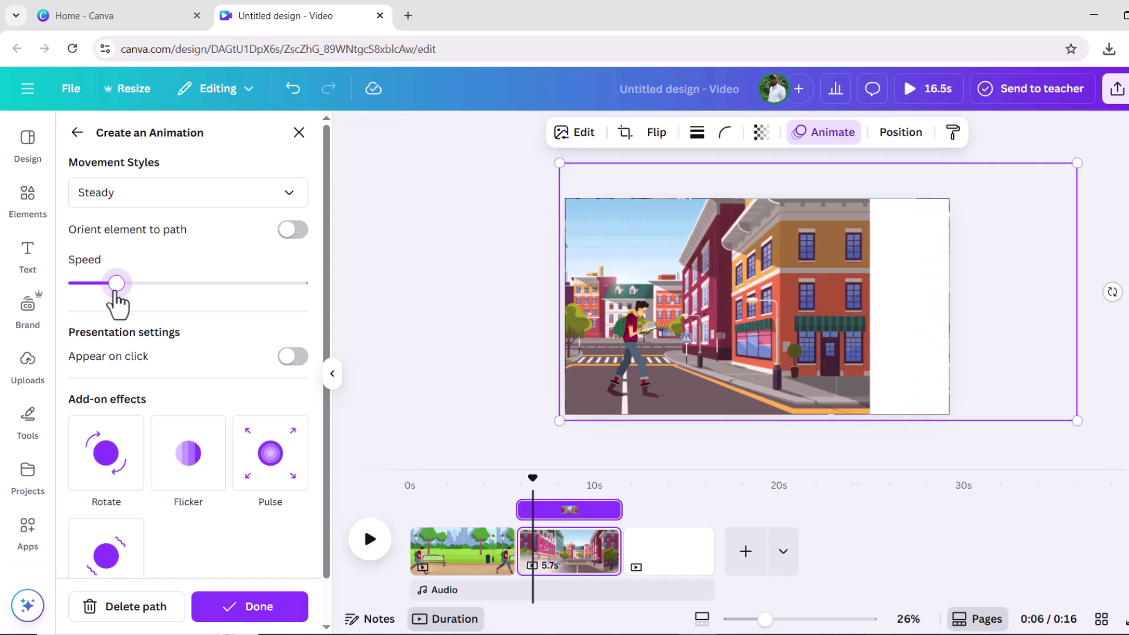
pyautogui.moveTo(116, 294); pyautogui.dragTo(295, 300)
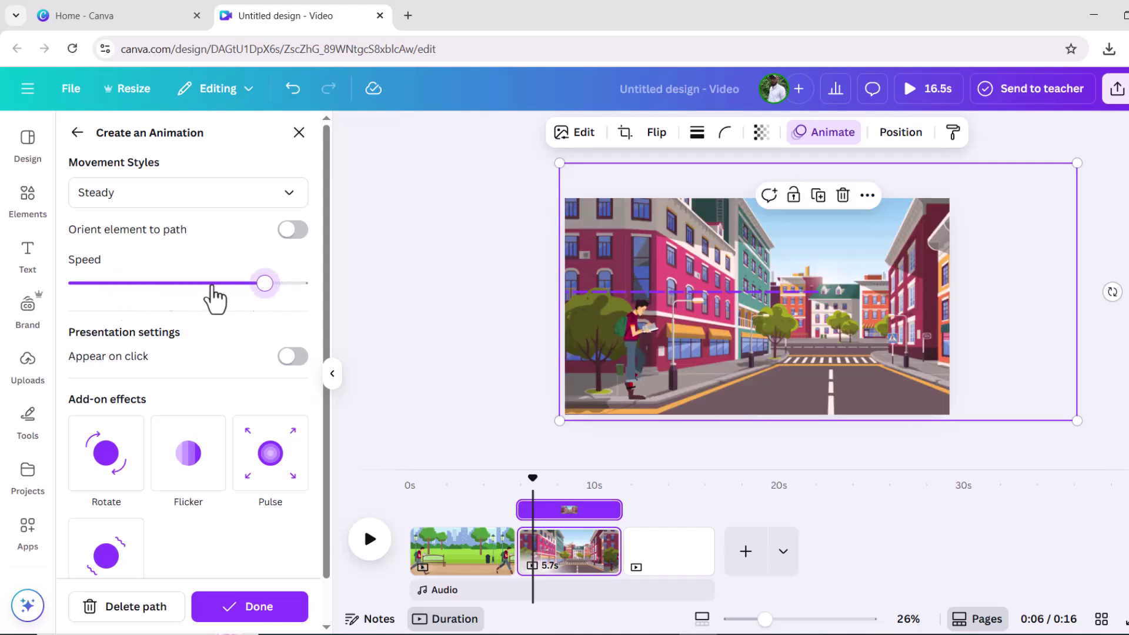
pyautogui.moveTo(215, 300); pyautogui.dragTo(71, 285)
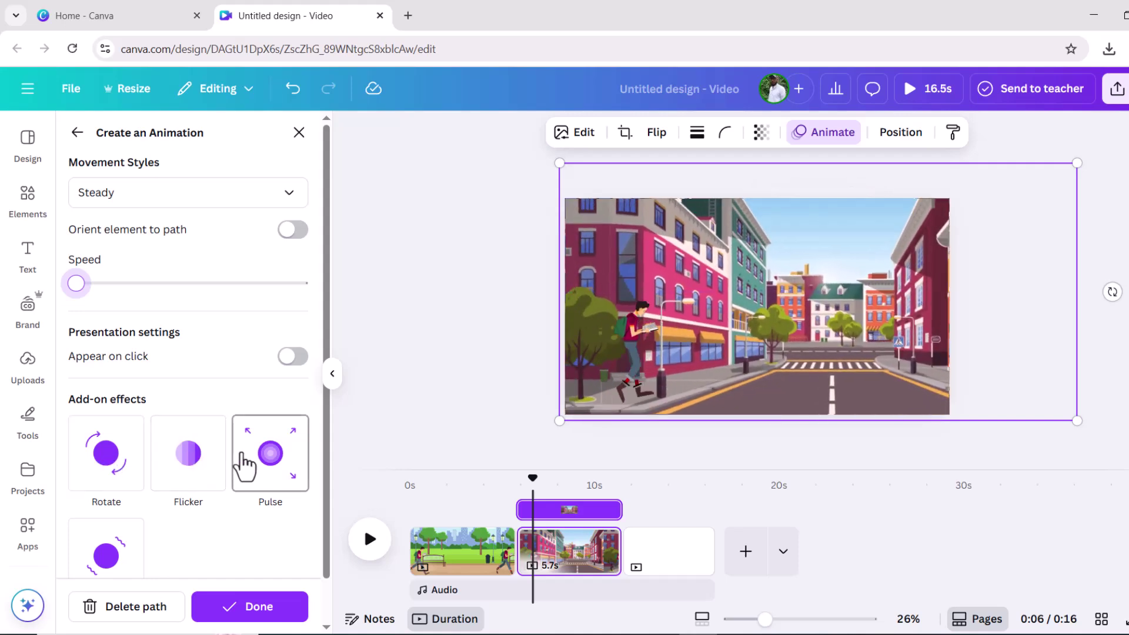
pyautogui.click(253, 459)
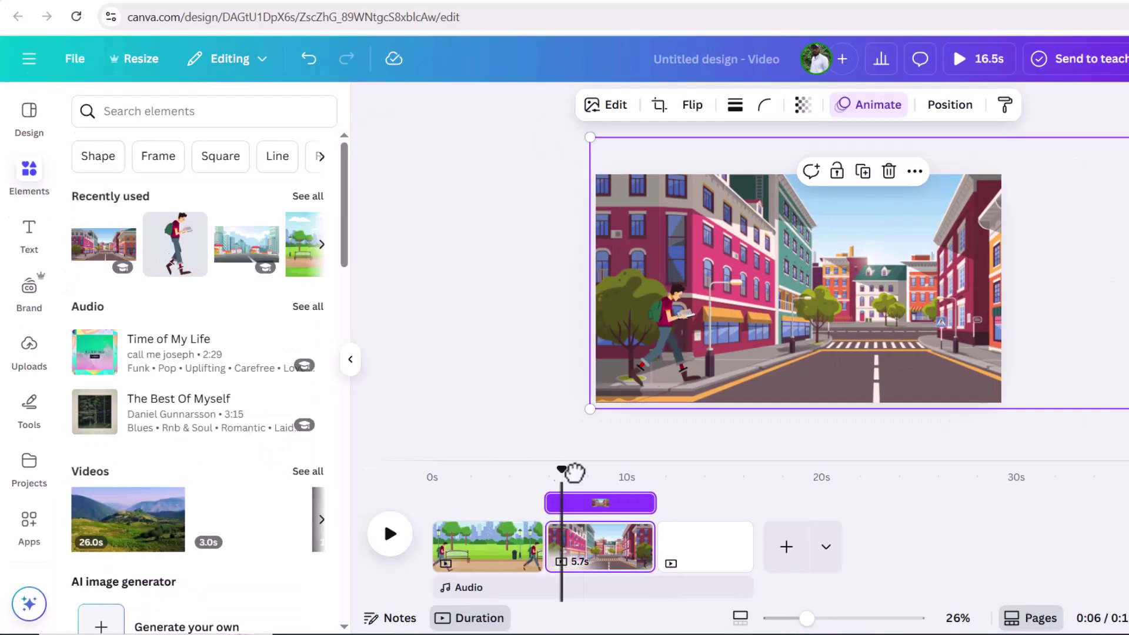
# Move to the blank third page and search Elements graphics for 'city'.
pyautogui.moveTo(542, 480); pyautogui.dragTo(623, 486)
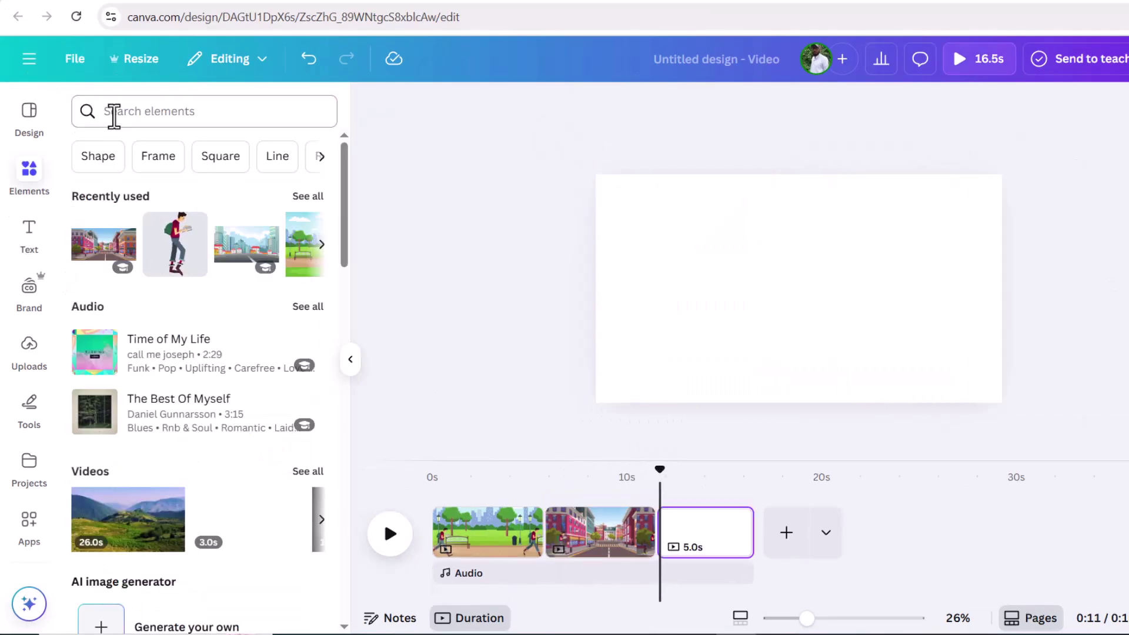
pyautogui.click(114, 112)
pyautogui.write('city')
pyautogui.press('Return')
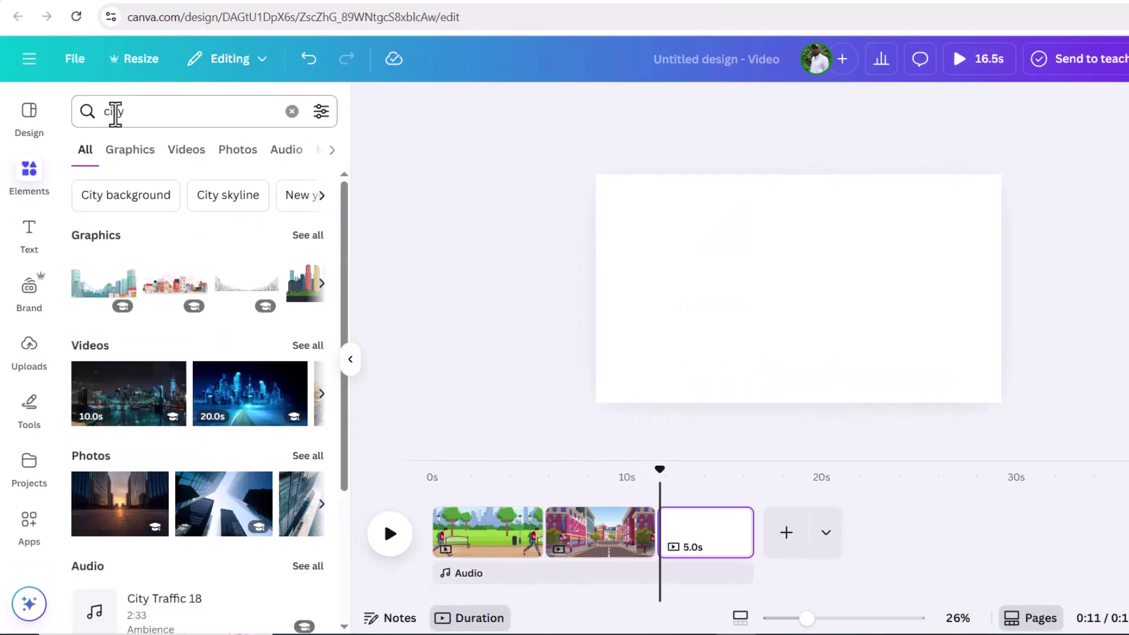
pyautogui.click(123, 154)
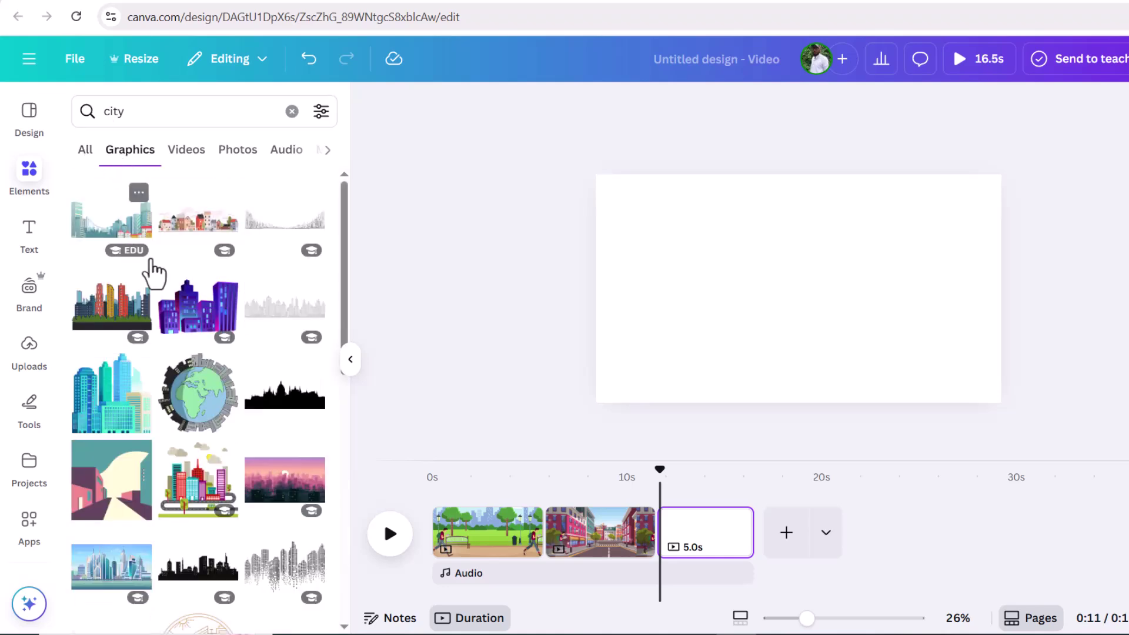
pyautogui.scroll(-10, 153, 270)
pyautogui.scroll(-10, 153, 271)
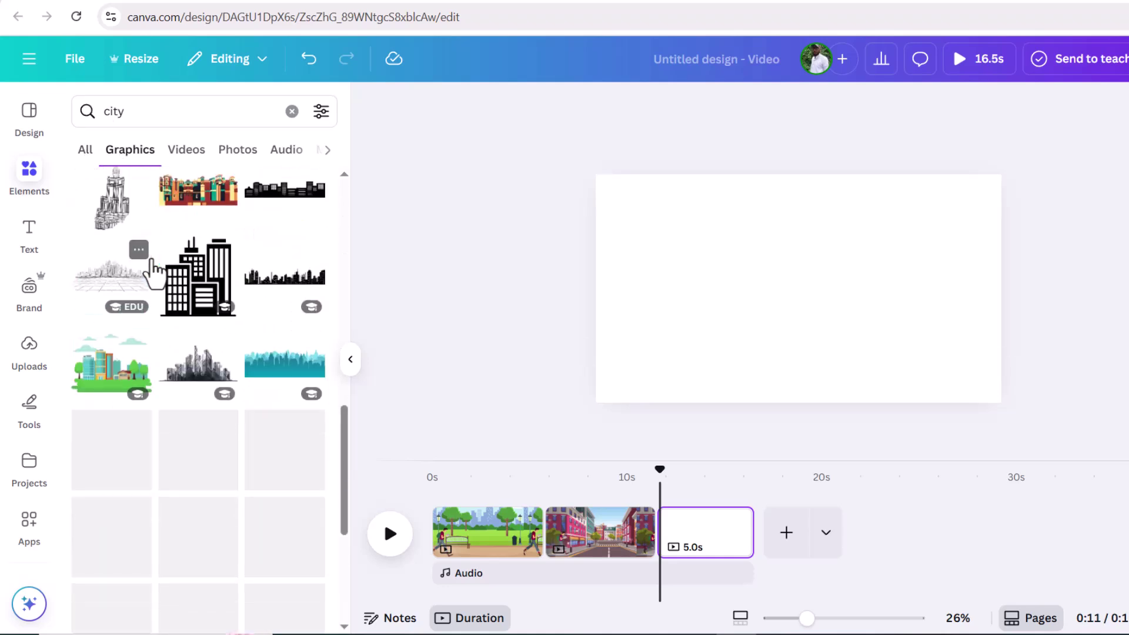
pyautogui.scroll(-7, 154, 273)
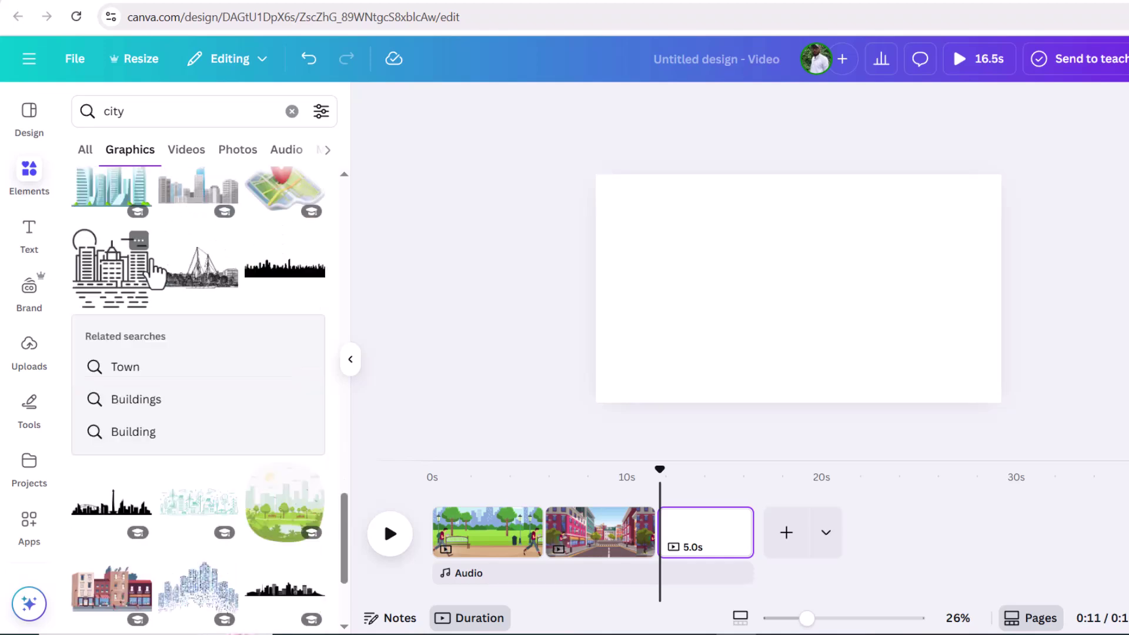
# Add the colourful townhouse street graphic from a 'city background' search and enlarge it to fill page 3.
pyautogui.click(94, 115)
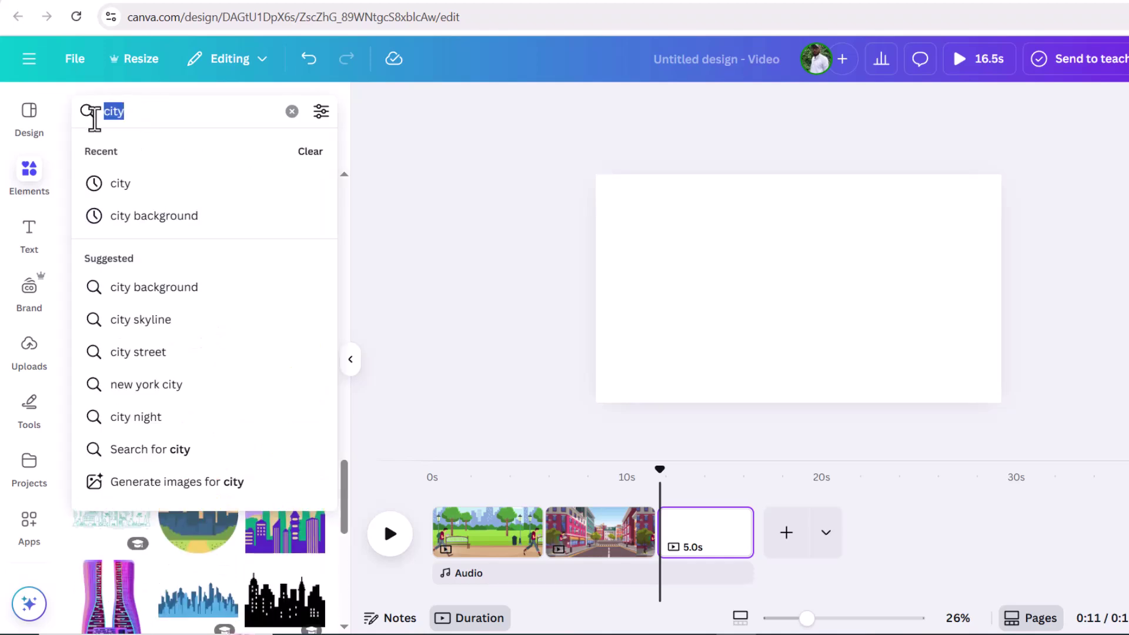
pyautogui.click(121, 218)
pyautogui.click(108, 320)
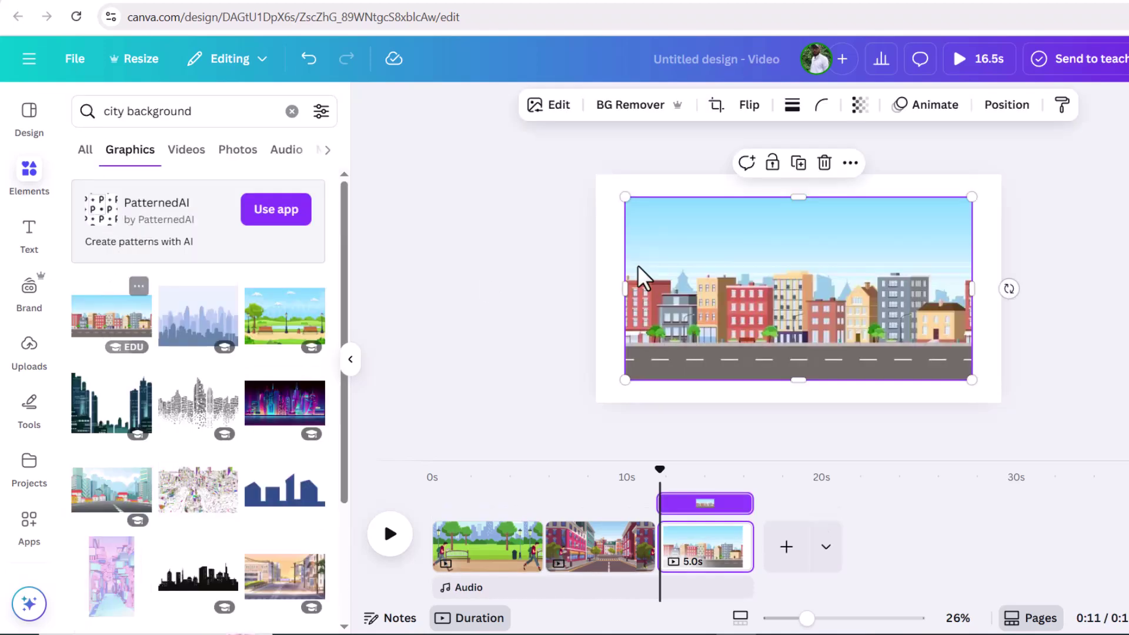
pyautogui.moveTo(973, 193); pyautogui.dragTo(1014, 174)
pyautogui.moveTo(623, 377); pyautogui.dragTo(592, 398)
pyautogui.moveTo(807, 619); pyautogui.dragTo(790, 619)
# Search 'car' filtered to Animated graphics and add the yellow sports car.
pyautogui.click(88, 111)
pyautogui.press('BackSpace')
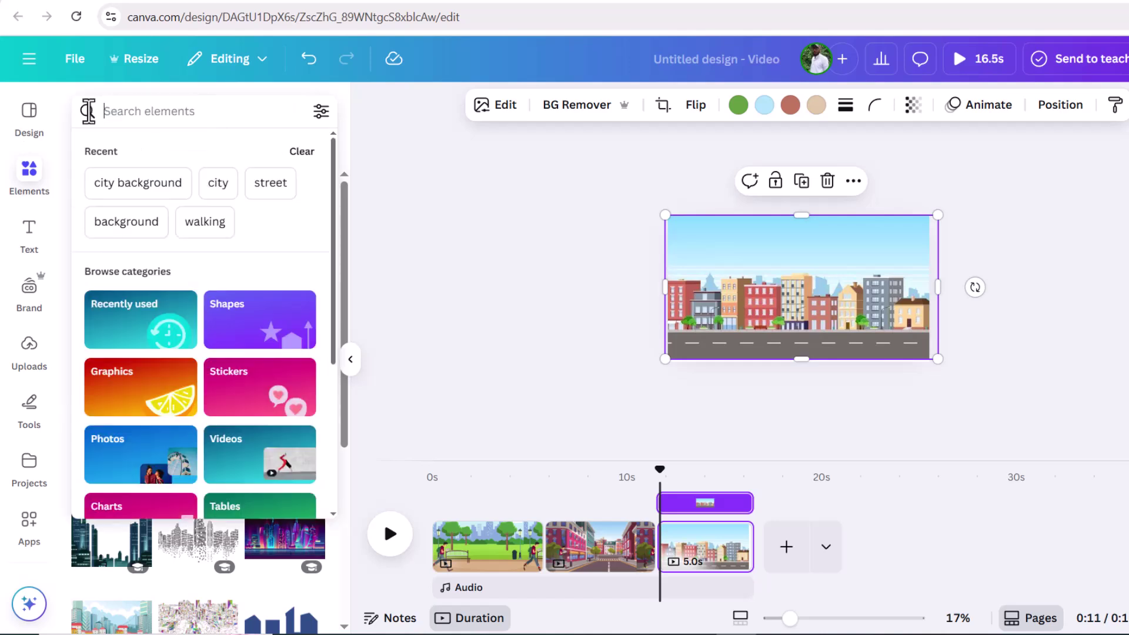
pyautogui.write('car')
pyautogui.press('Return')
pyautogui.click(320, 111)
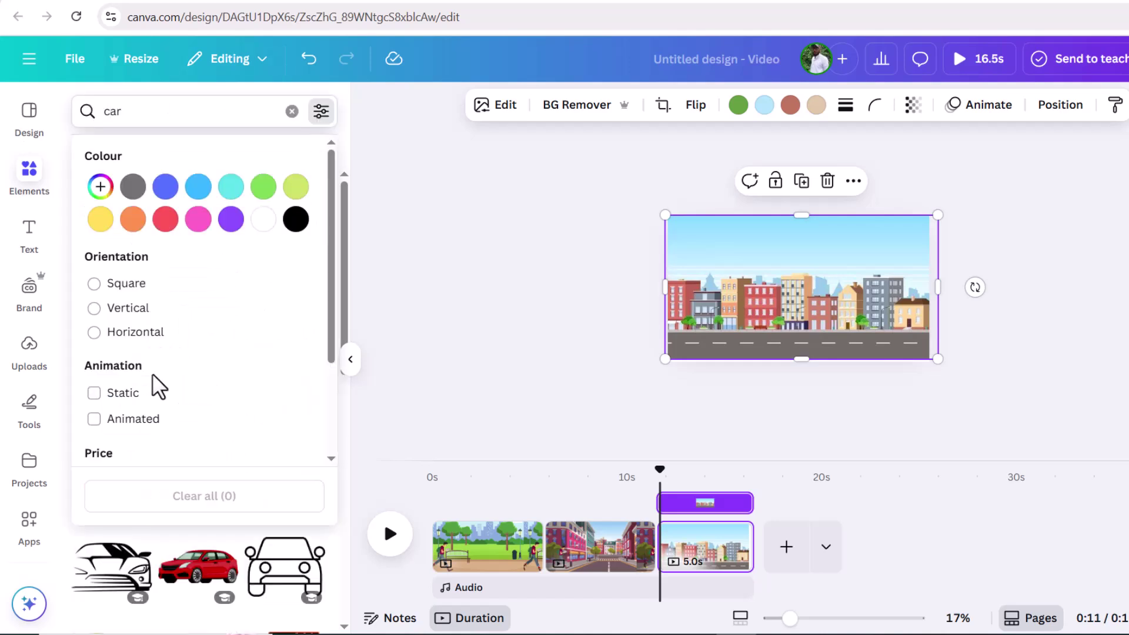
pyautogui.click(93, 418)
pyautogui.click(411, 376)
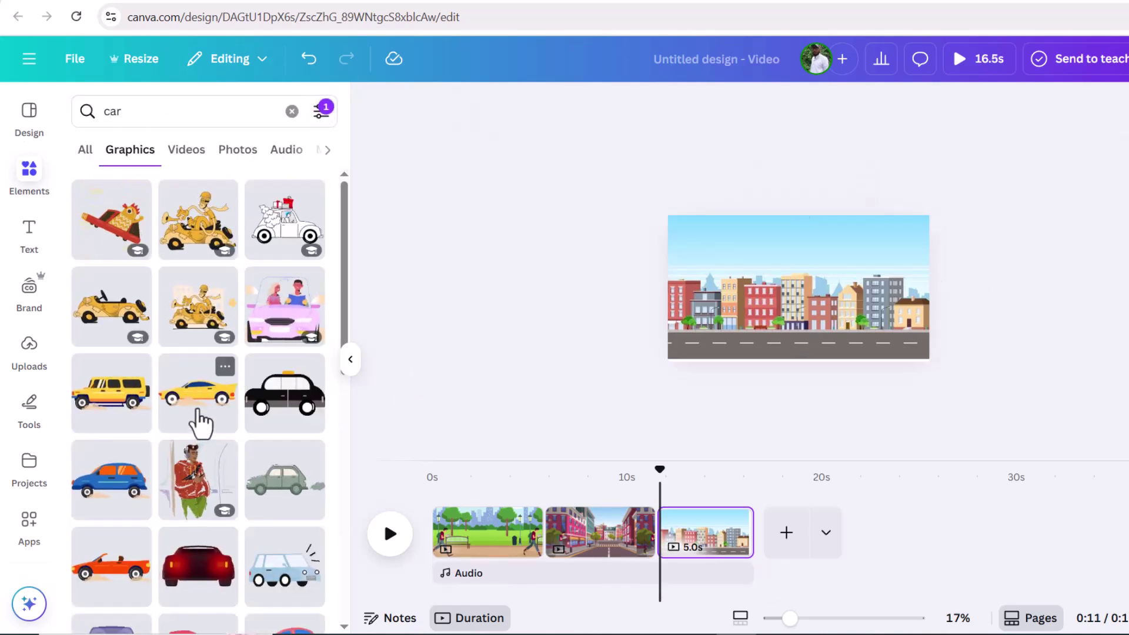
pyautogui.scroll(-3, 199, 420)
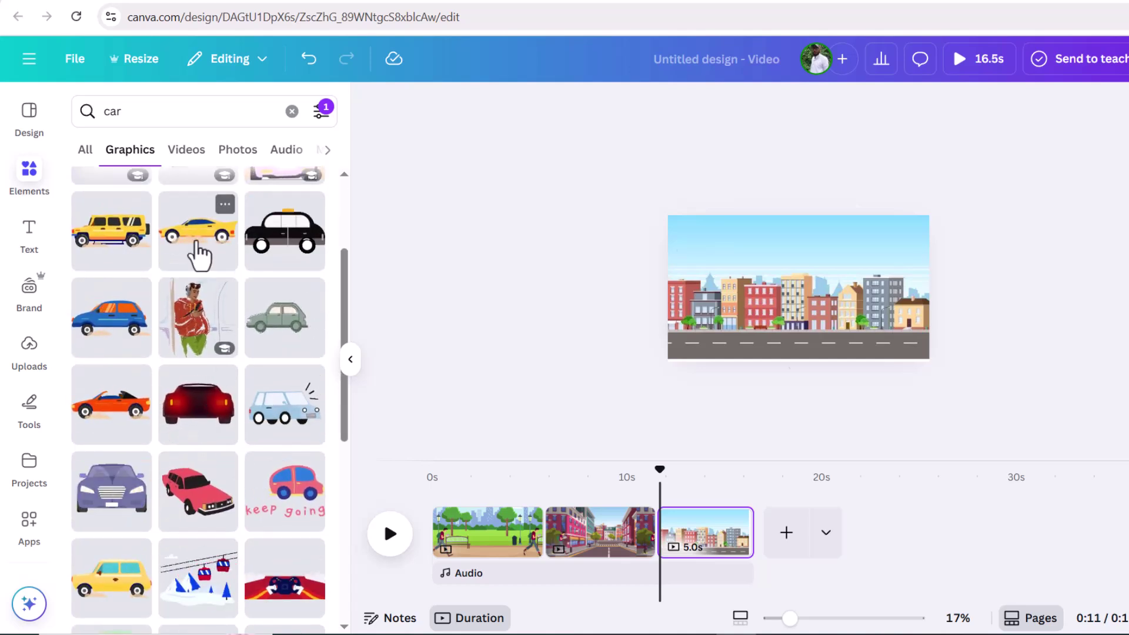
pyautogui.click(197, 259)
# Shrink the yellow car onto the road and enlarge the street background past the page's top-left.
pyautogui.click(656, 111)
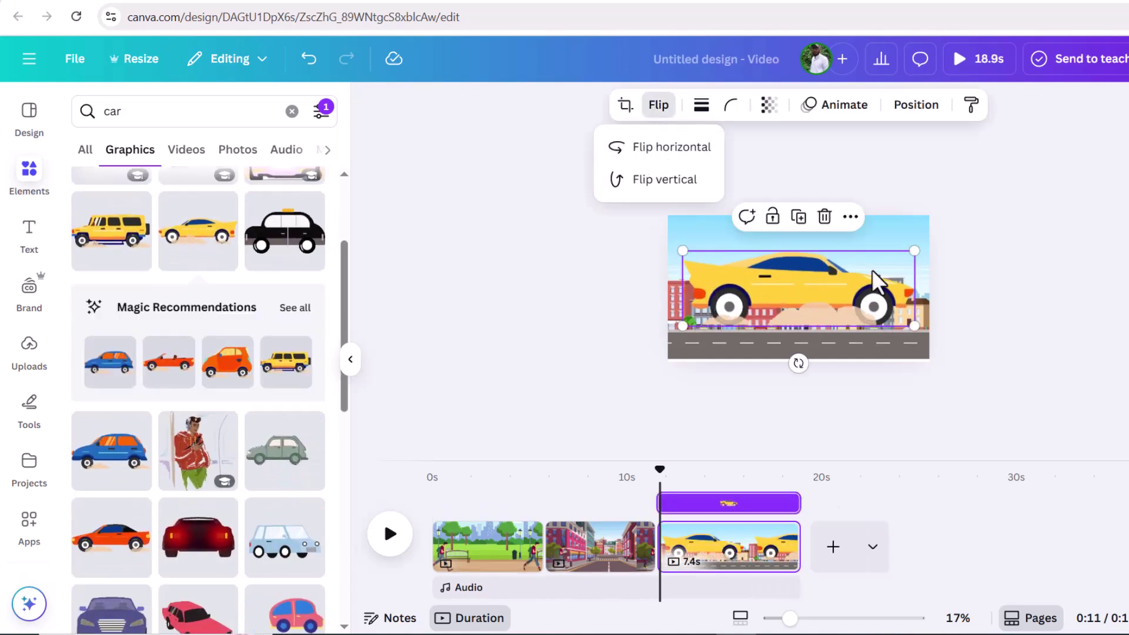
pyautogui.moveTo(913, 250); pyautogui.dragTo(726, 336)
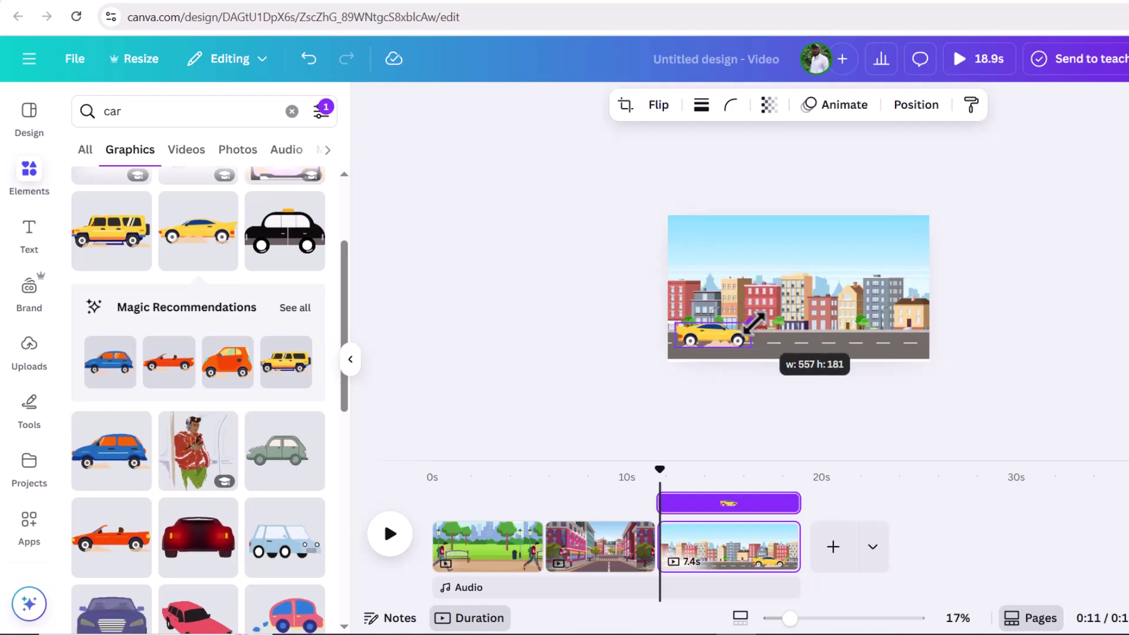
pyautogui.click(680, 232)
pyautogui.moveTo(669, 216); pyautogui.dragTo(458, 38)
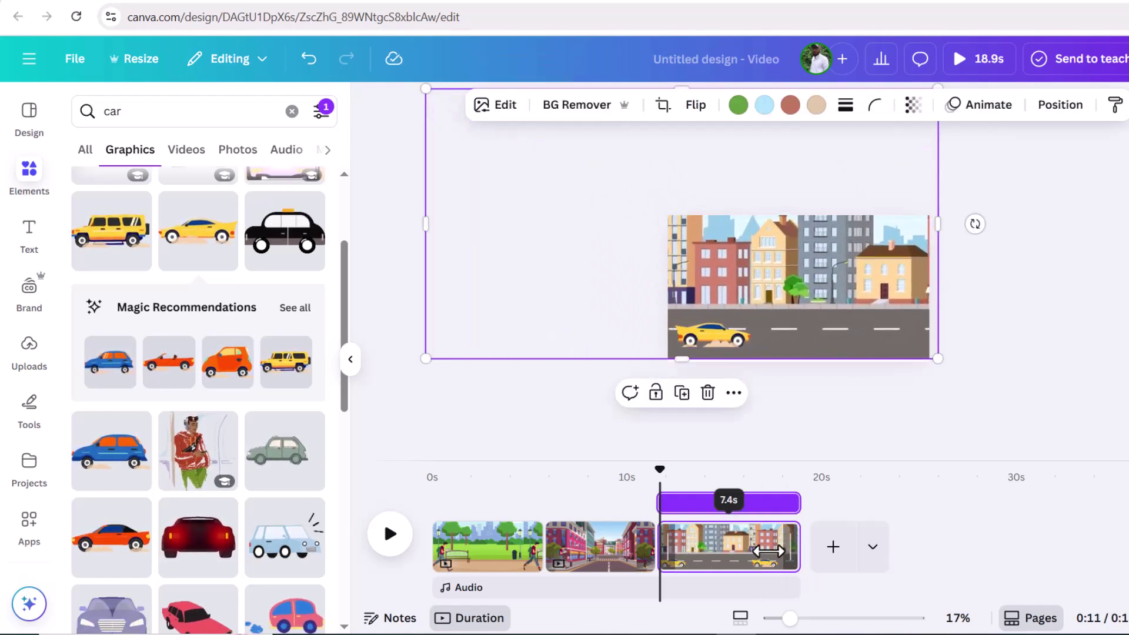
# Duplicate page 3 into a 7.4s page 4 and show the transition choices between them.
pyautogui.click(777, 534)
pyautogui.click(845, 267)
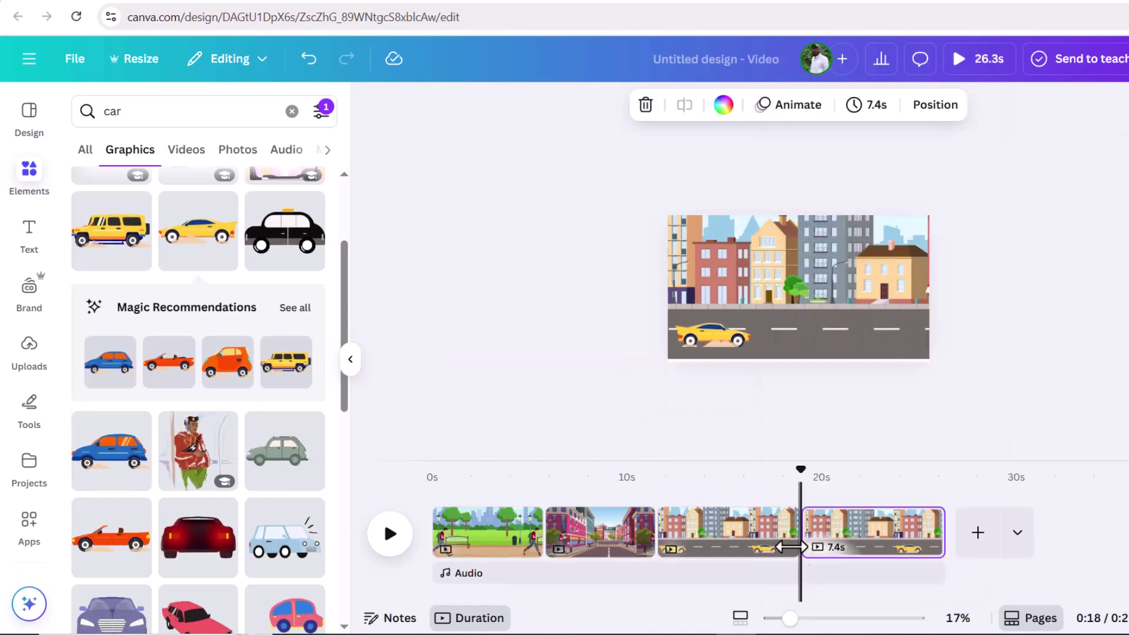
pyautogui.click(800, 547)
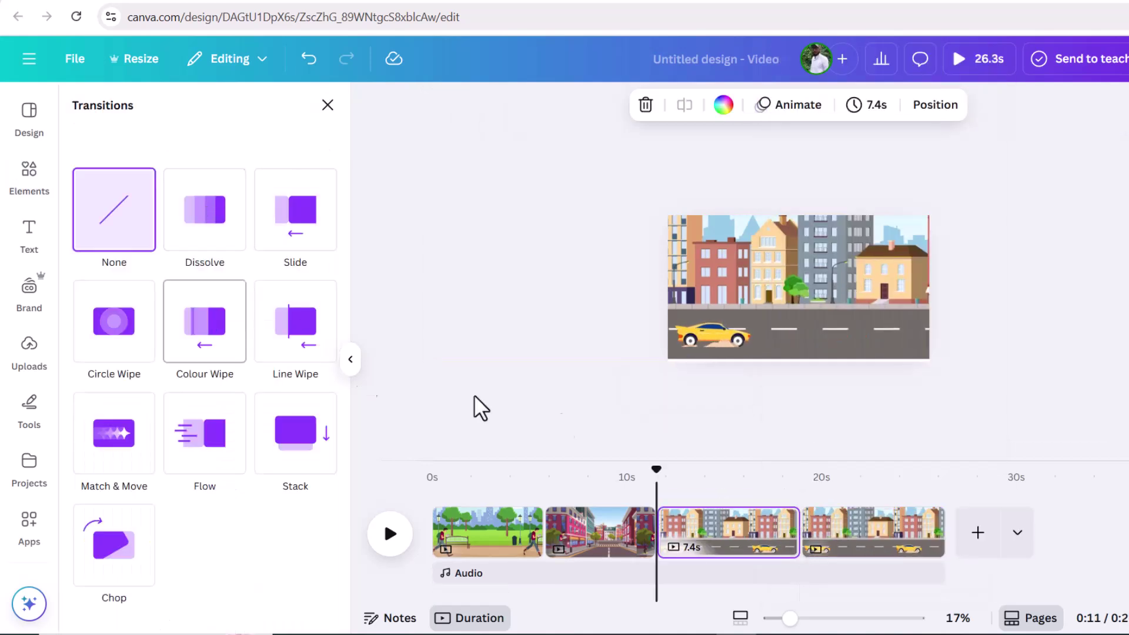
# Apply Match & Move between pages 3 and 4, trim page 3 to 1.6 seconds, and preview.
pyautogui.moveTo(658, 474); pyautogui.dragTo(814, 479)
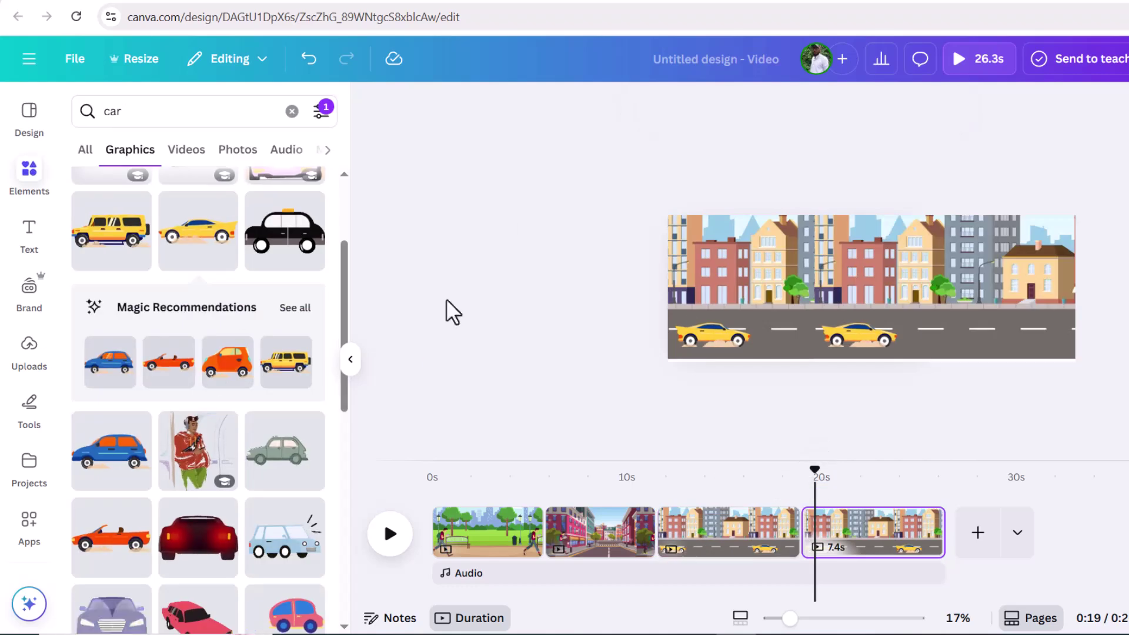
pyautogui.click(800, 540)
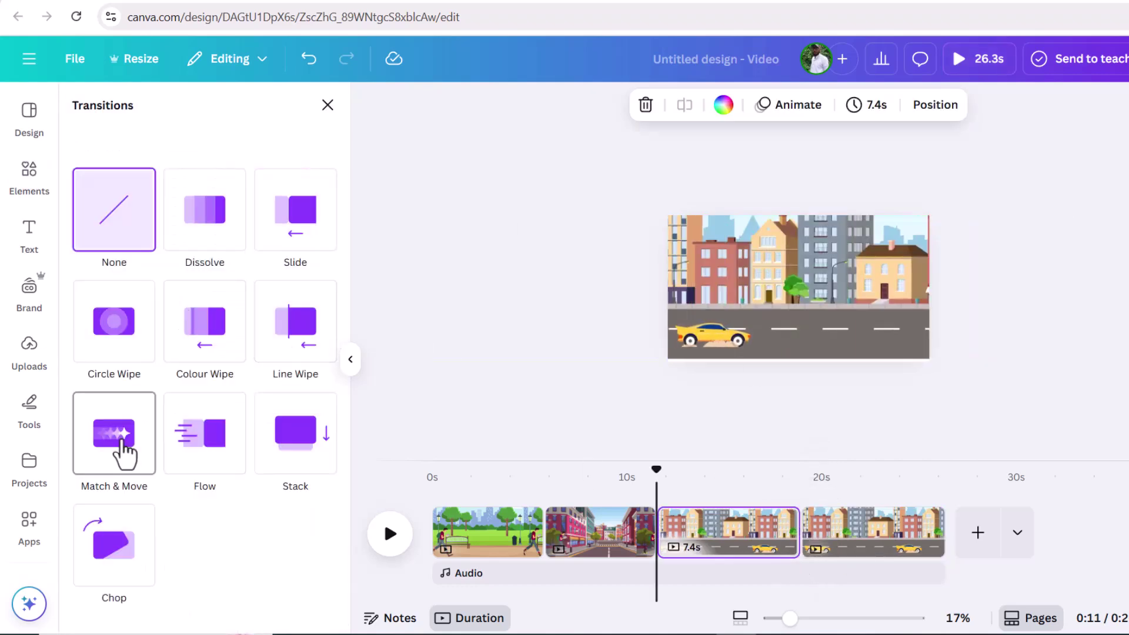
pyautogui.click(121, 441)
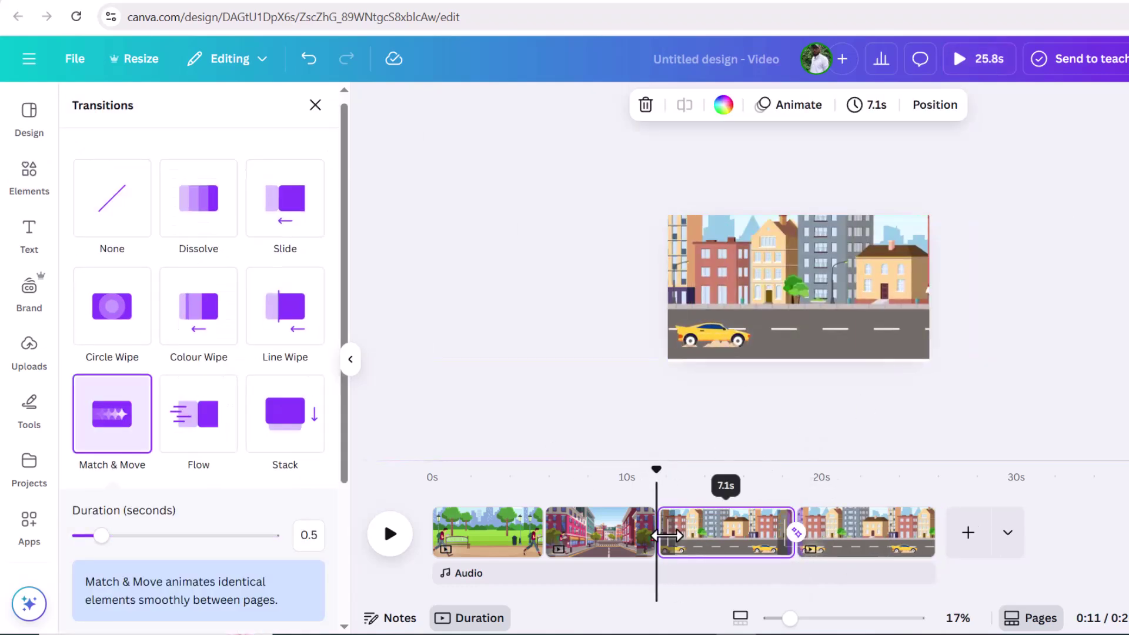
pyautogui.moveTo(666, 535); pyautogui.dragTo(745, 533)
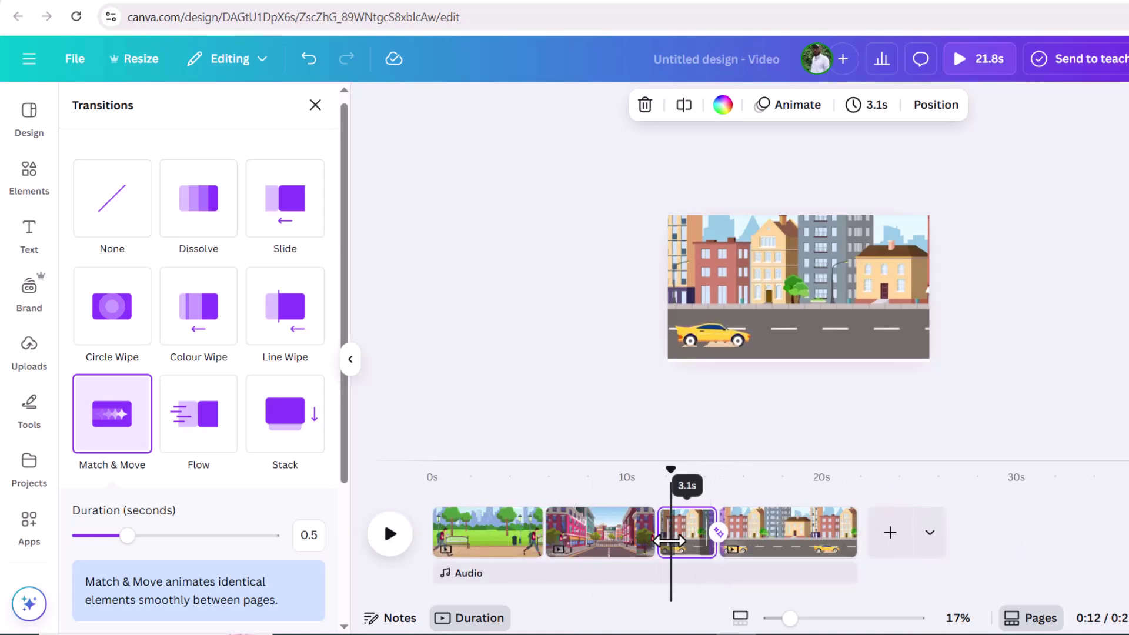
pyautogui.moveTo(714, 535); pyautogui.dragTo(687, 534)
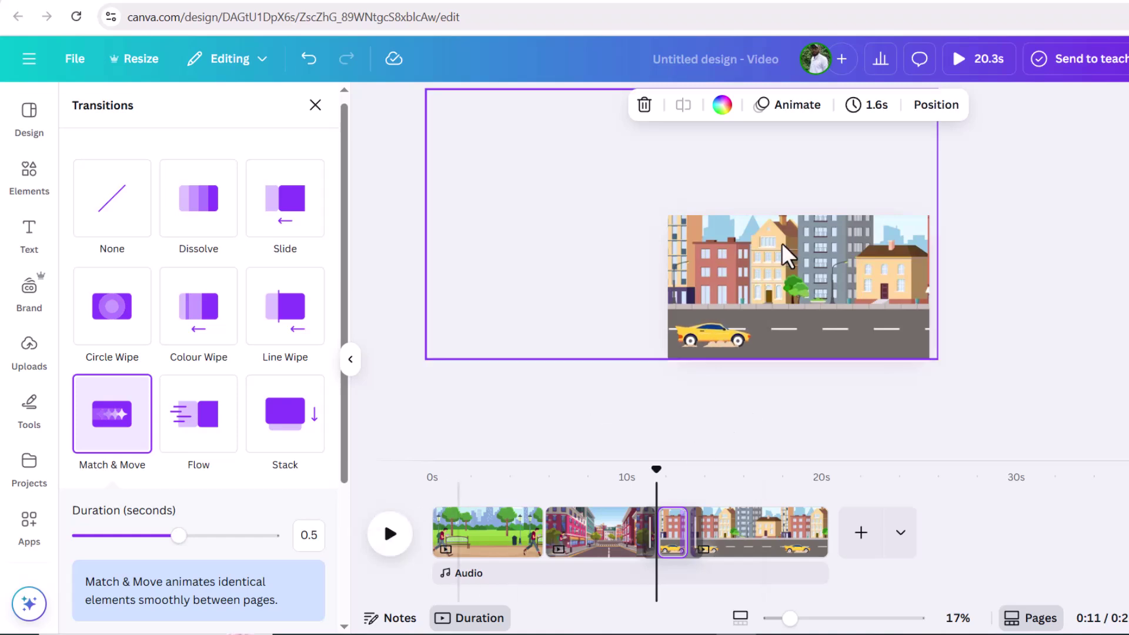
pyautogui.click(733, 340)
pyautogui.click(391, 541)
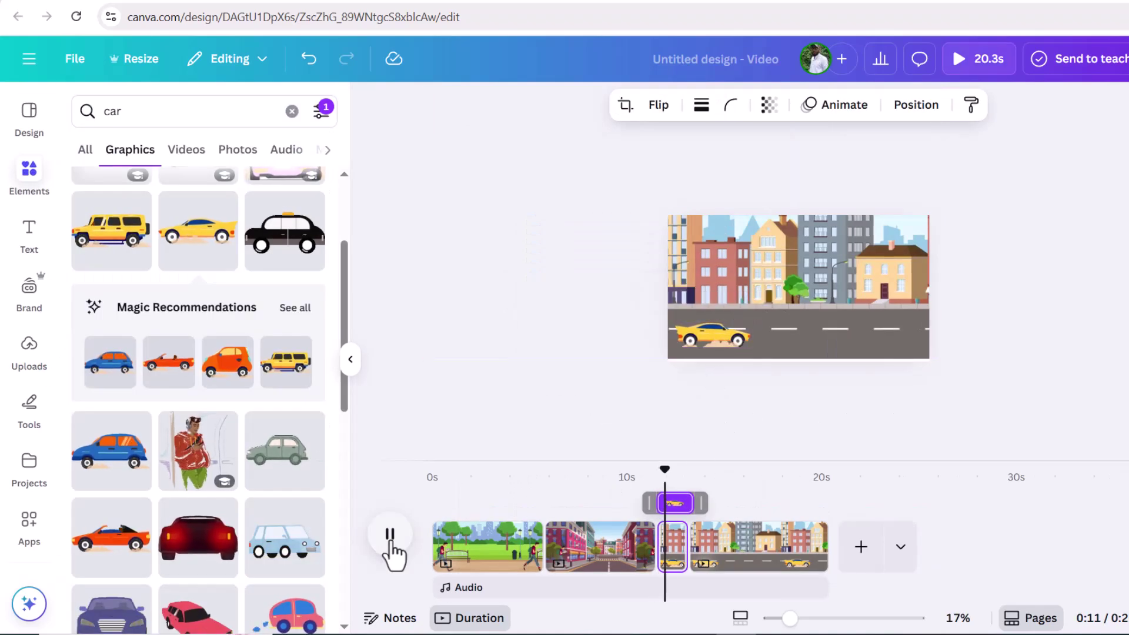
pyautogui.click(391, 540)
# Lengthen the third page back to 3.1 seconds.
pyautogui.click(679, 537)
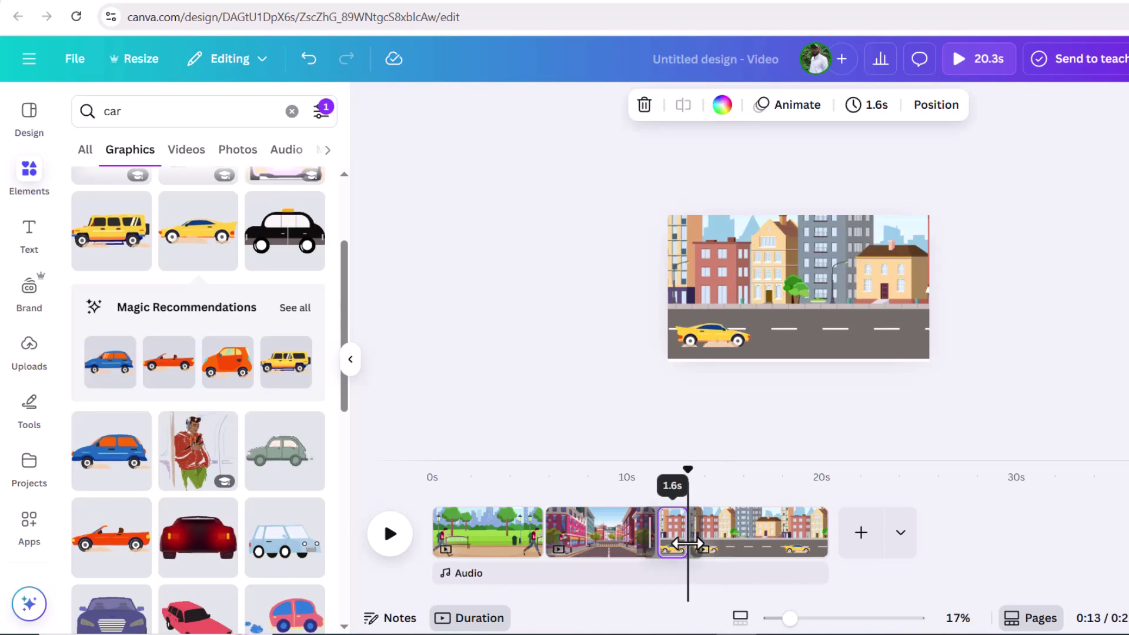
pyautogui.click(675, 429)
pyautogui.click(691, 542)
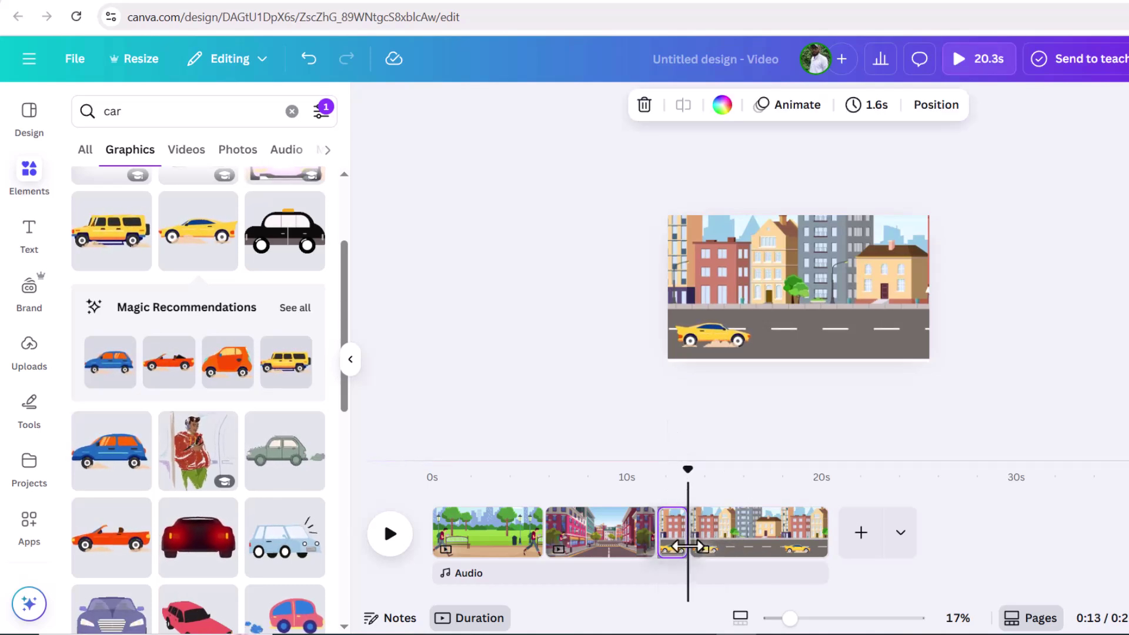
pyautogui.moveTo(684, 520); pyautogui.dragTo(713, 536)
# Reapply Match & Move between pages 3 and 4, extend it to 1.1 seconds, and preview.
pyautogui.click(717, 532)
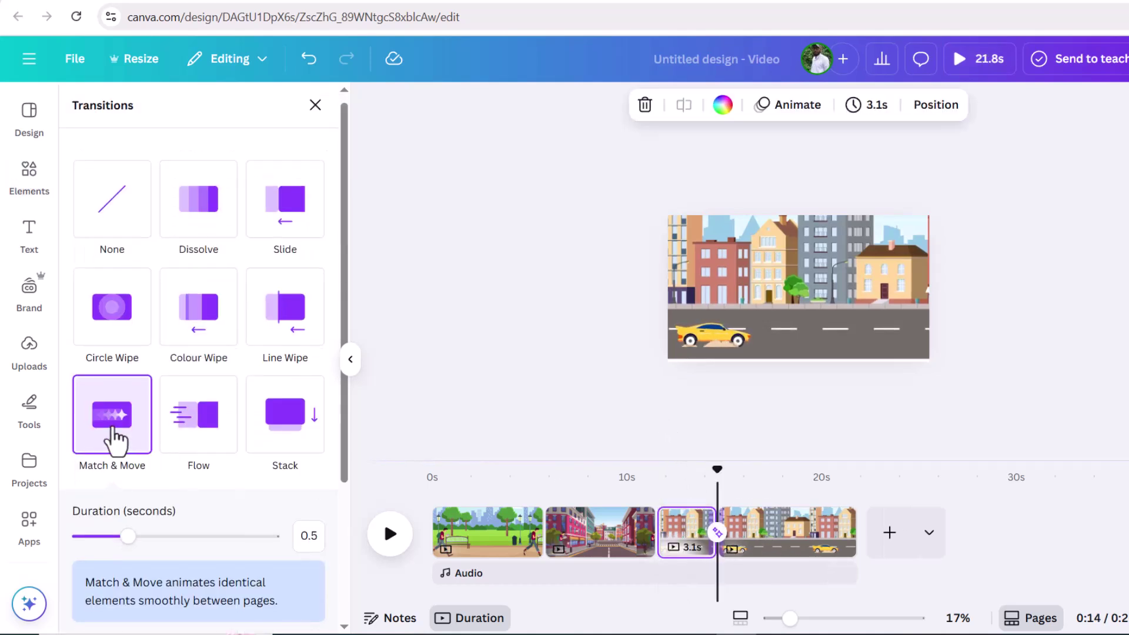
pyautogui.click(196, 432)
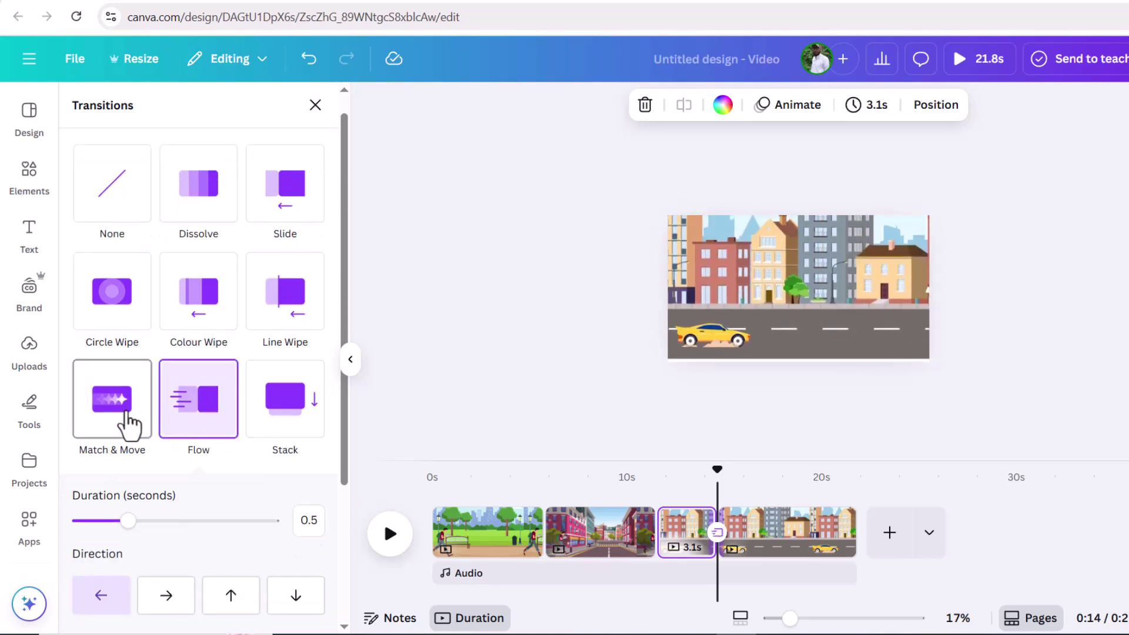
pyautogui.click(127, 414)
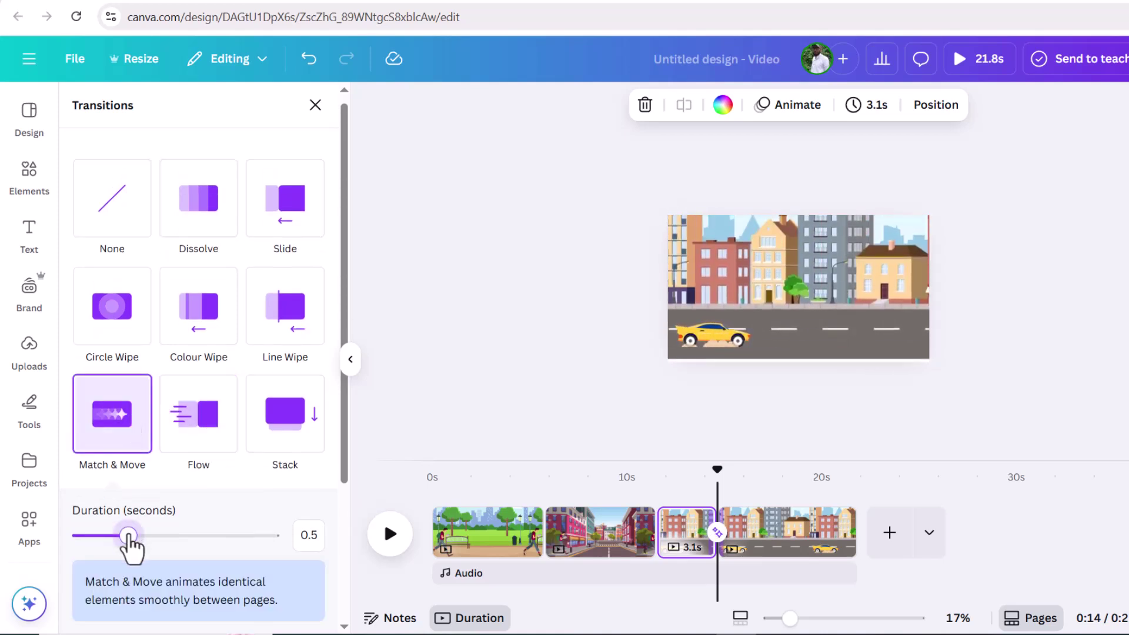
pyautogui.moveTo(129, 534); pyautogui.dragTo(200, 536)
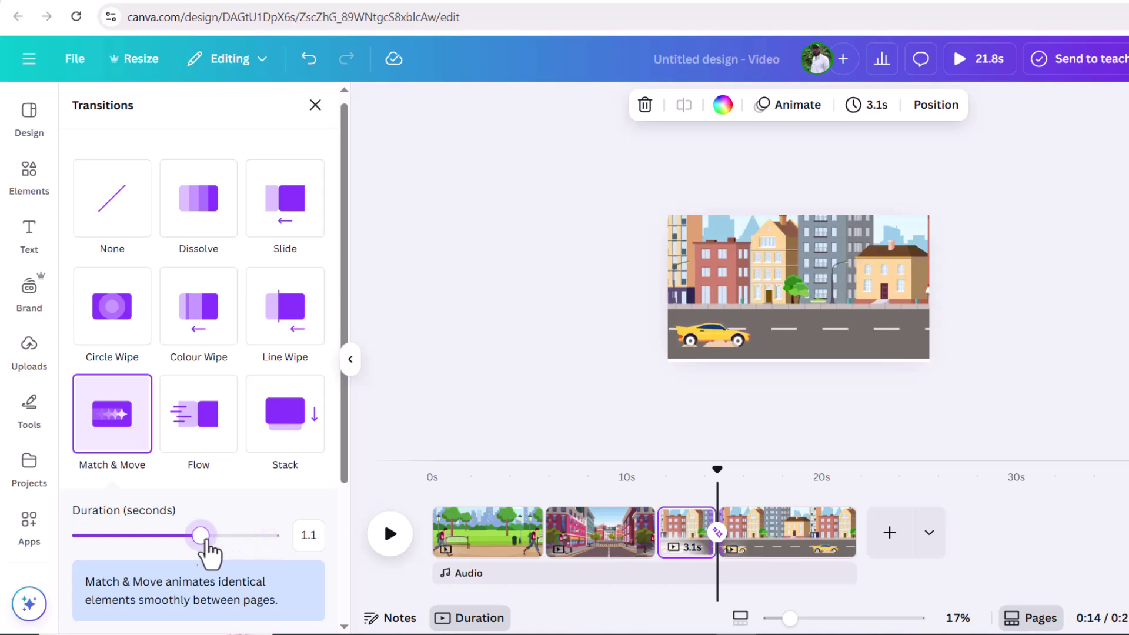
pyautogui.click(387, 538)
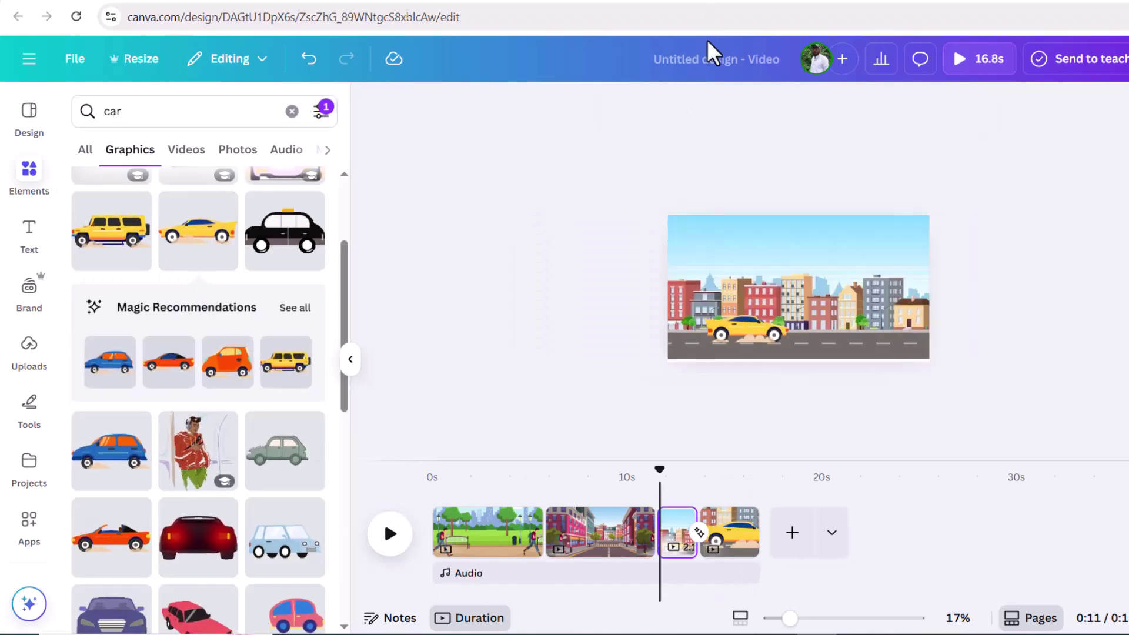
pyautogui.click(389, 533)
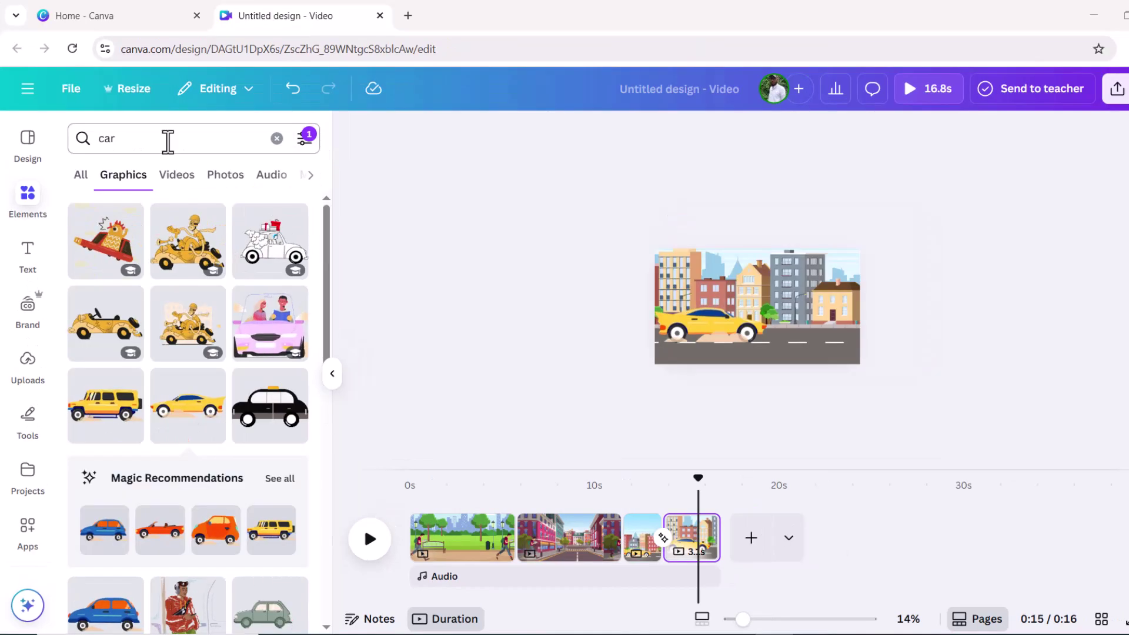
# Search graphics for 'pers' and add the walking man reading a book to page four.
pyautogui.click(176, 114)
pyautogui.press('BackSpace')
pyautogui.write('person')
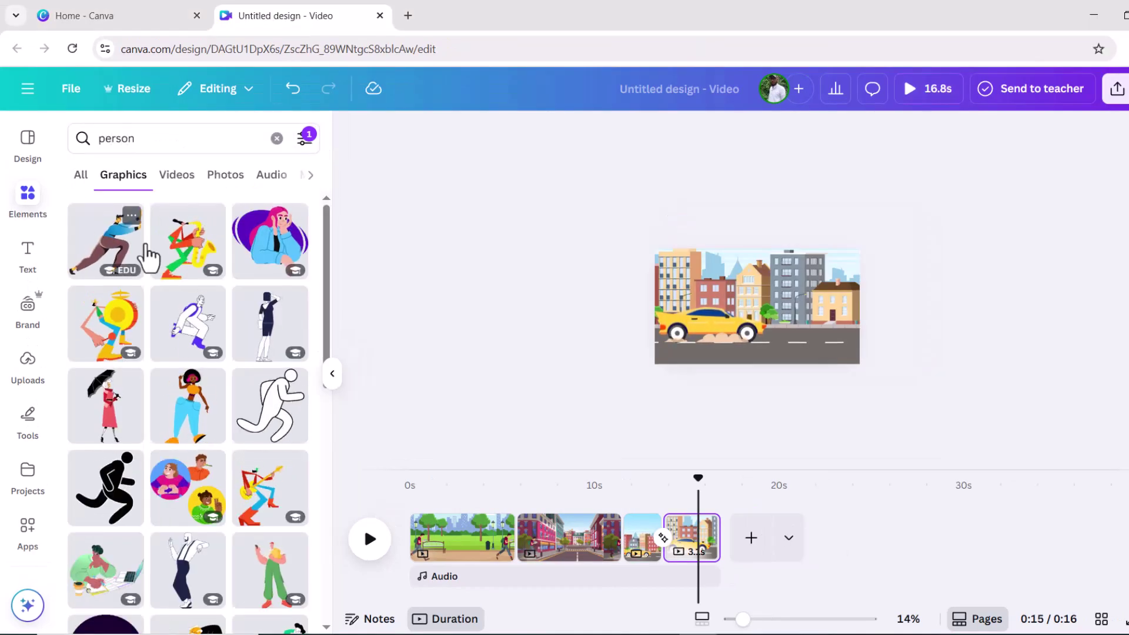
pyautogui.scroll(-4, 176, 300)
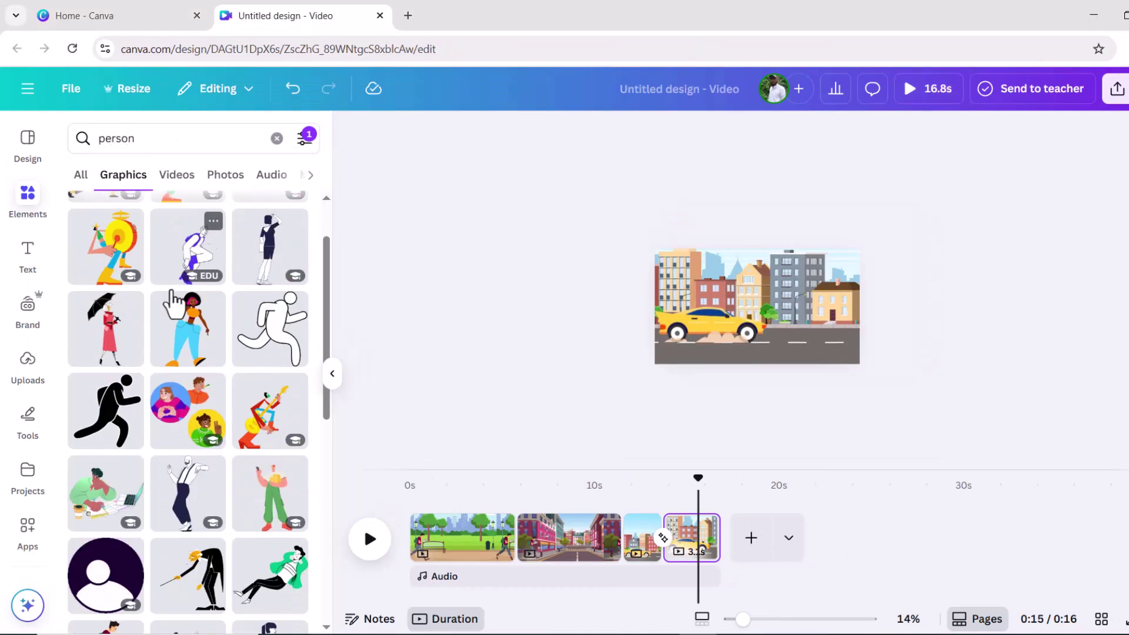
pyautogui.scroll(-3, 175, 303)
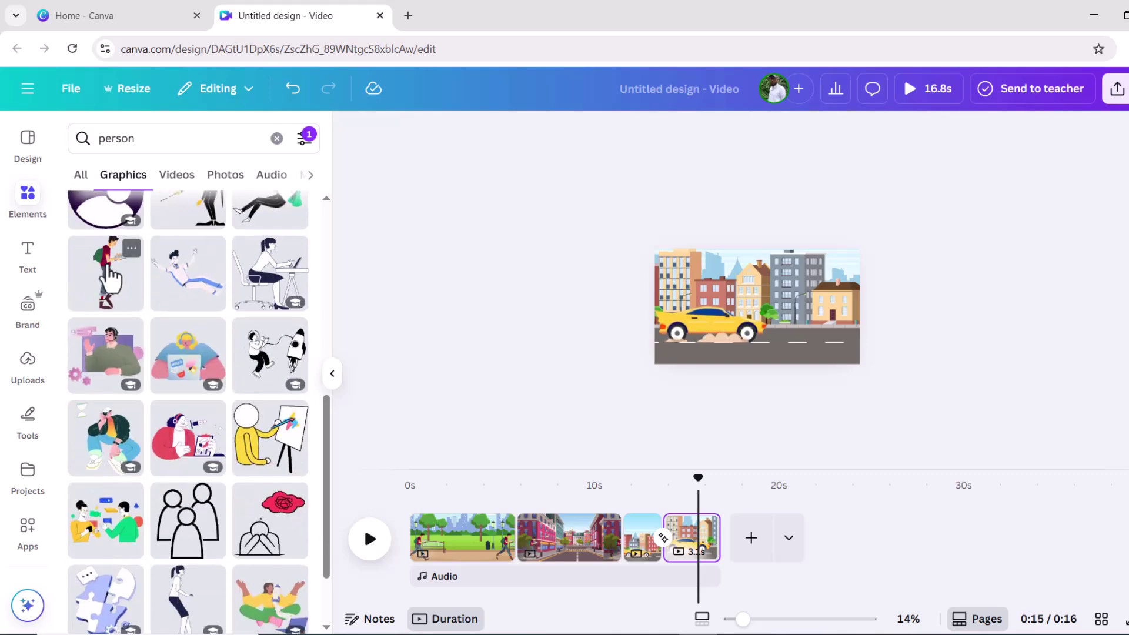
pyautogui.click(111, 279)
pyautogui.moveTo(758, 297); pyautogui.dragTo(747, 323)
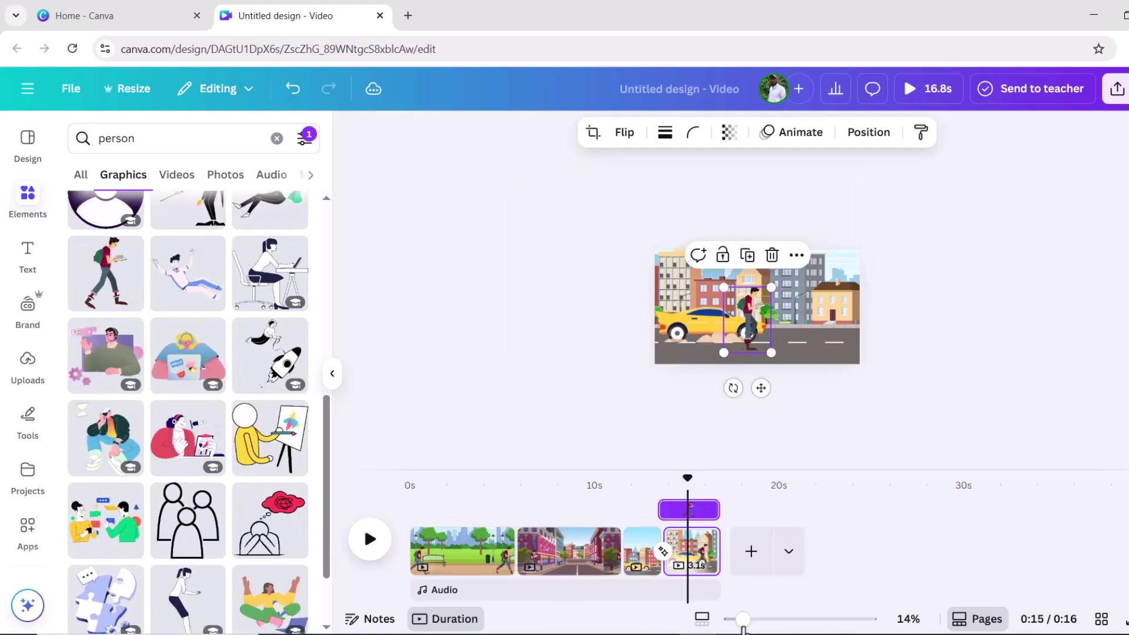
pyautogui.moveTo(743, 622); pyautogui.dragTo(783, 621)
# Send the walking man behind the yellow car, shrink him, and reposition him on the street.
pyautogui.rightClick(731, 367)
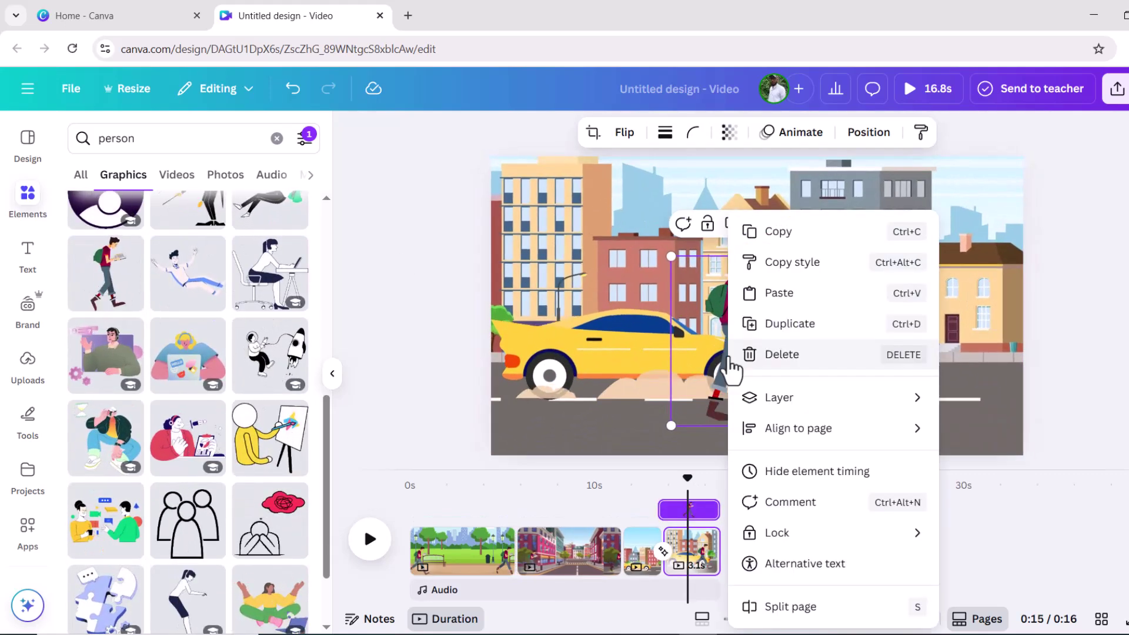
pyautogui.moveTo(756, 396)
pyautogui.click(971, 459)
pyautogui.moveTo(734, 316); pyautogui.dragTo(592, 241)
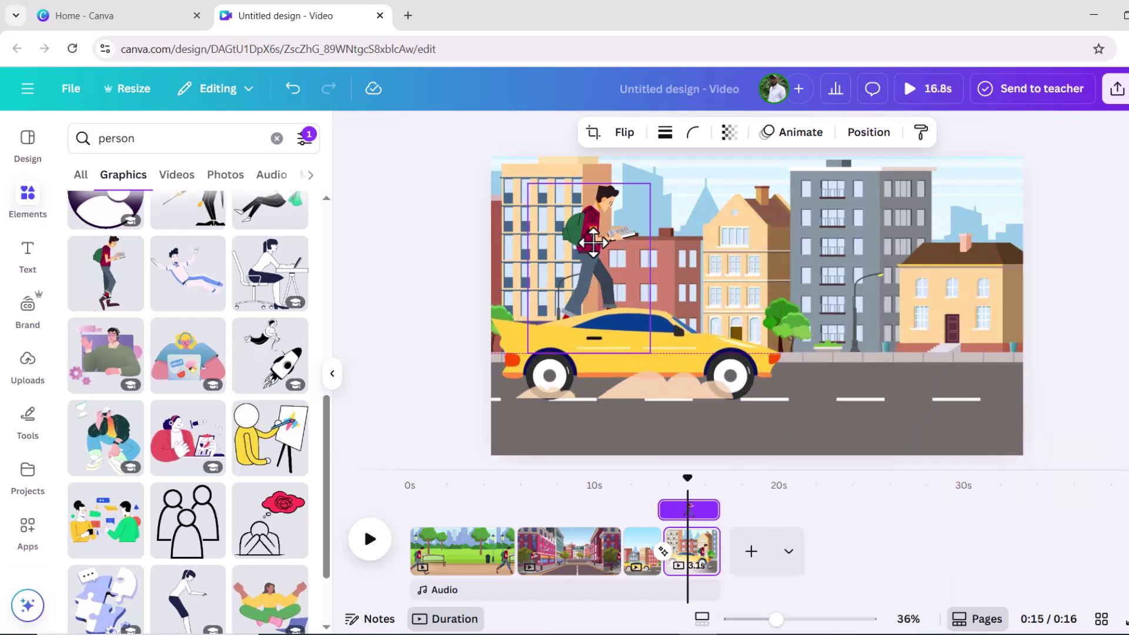
pyautogui.moveTo(648, 185); pyautogui.dragTo(727, 261)
pyautogui.rightClick(641, 320)
pyautogui.hotkey('ctrl', ']')
pyautogui.rightClick(671, 306)
pyautogui.moveTo(723, 399)
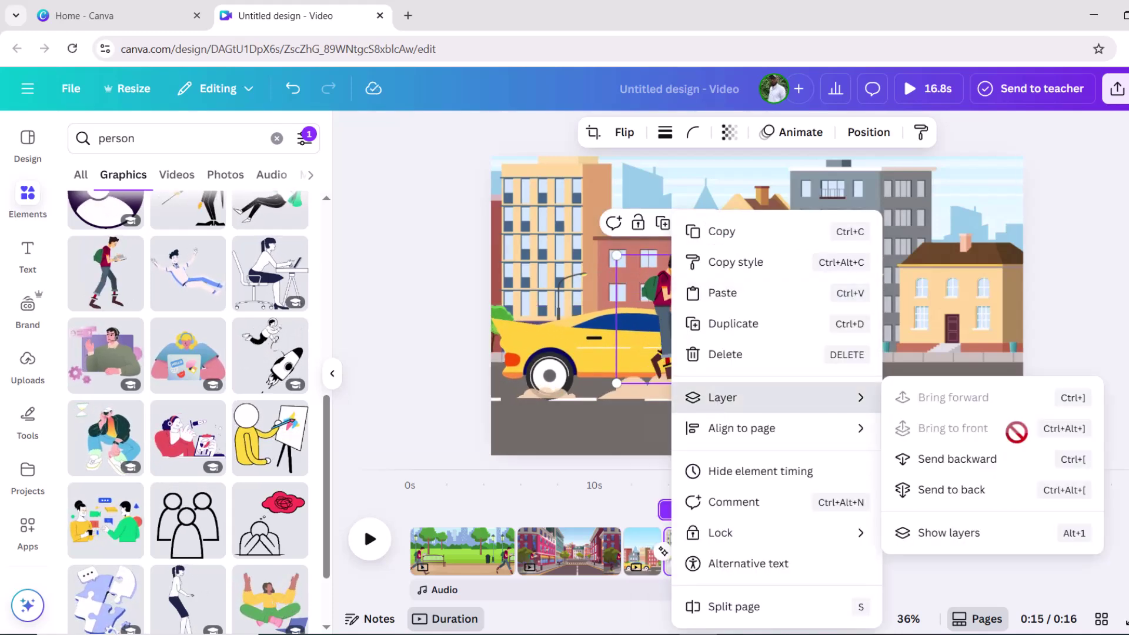
pyautogui.click(957, 459)
pyautogui.moveTo(669, 280); pyautogui.dragTo(667, 260)
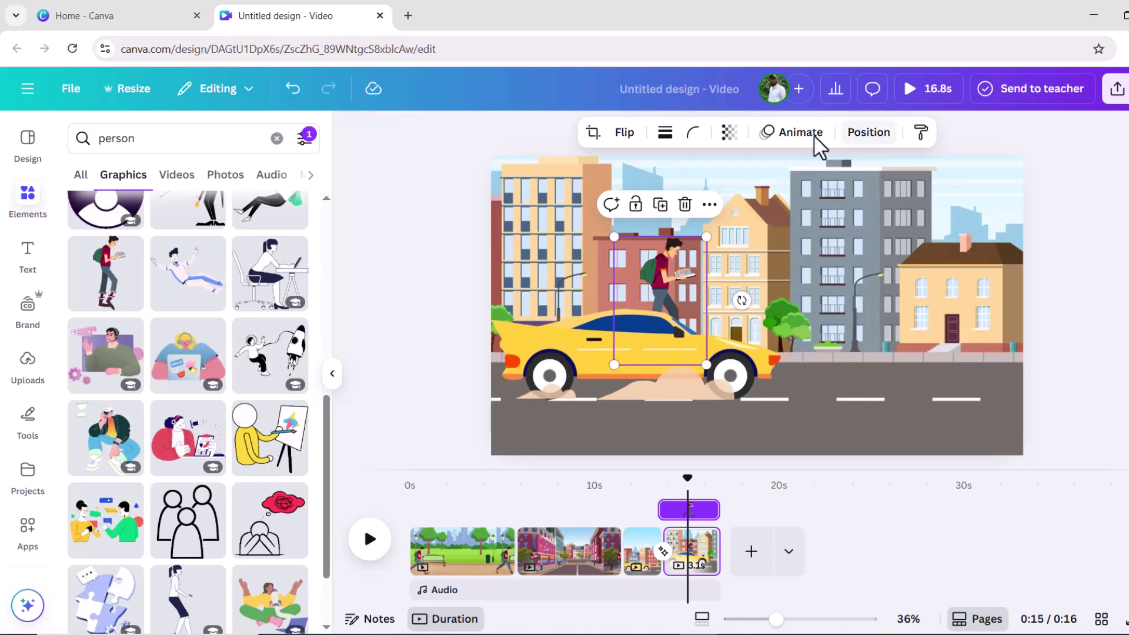
# Record a first rightward motion path for the walking man, then undo an accidental deletion.
pyautogui.click(788, 133)
pyautogui.click(171, 317)
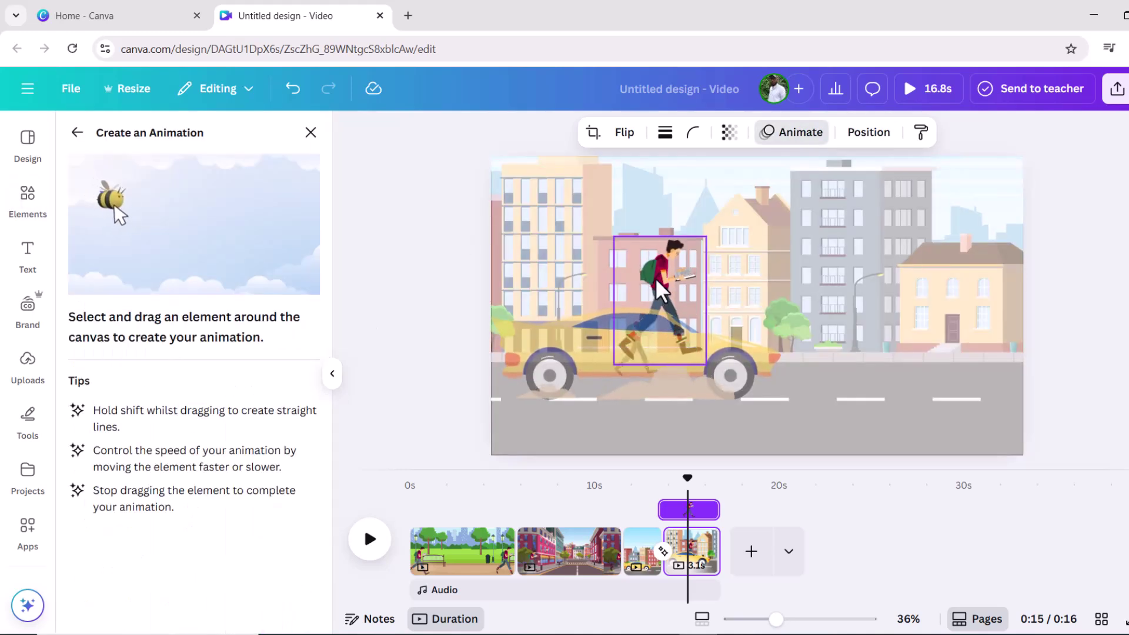
pyautogui.moveTo(658, 276); pyautogui.dragTo(746, 287)
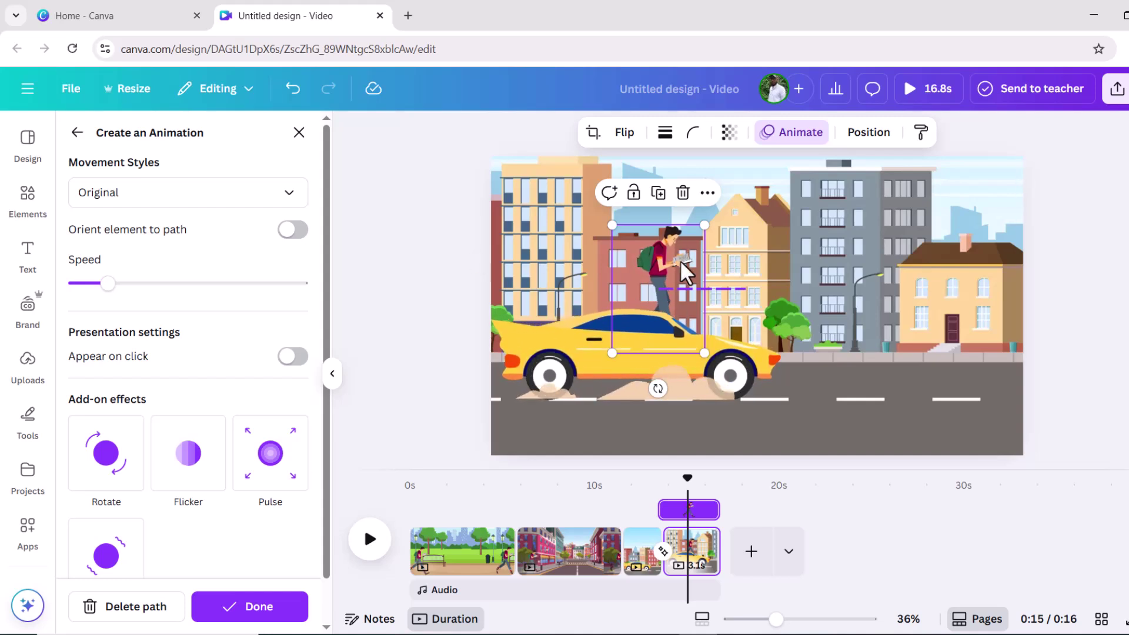
pyautogui.moveTo(653, 261); pyautogui.dragTo(990, 235)
pyautogui.press('Delete')
pyautogui.hotkey('ctrl', 'z')
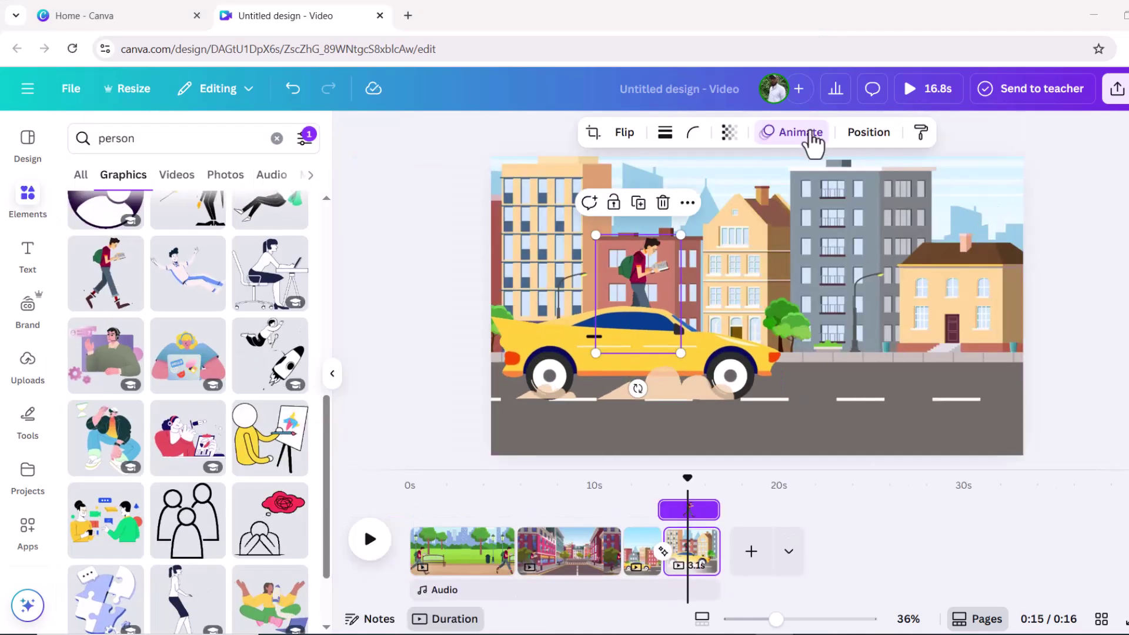
# Record a new motion path walking the man right toward the page's right edge.
pyautogui.click(804, 134)
pyautogui.click(187, 315)
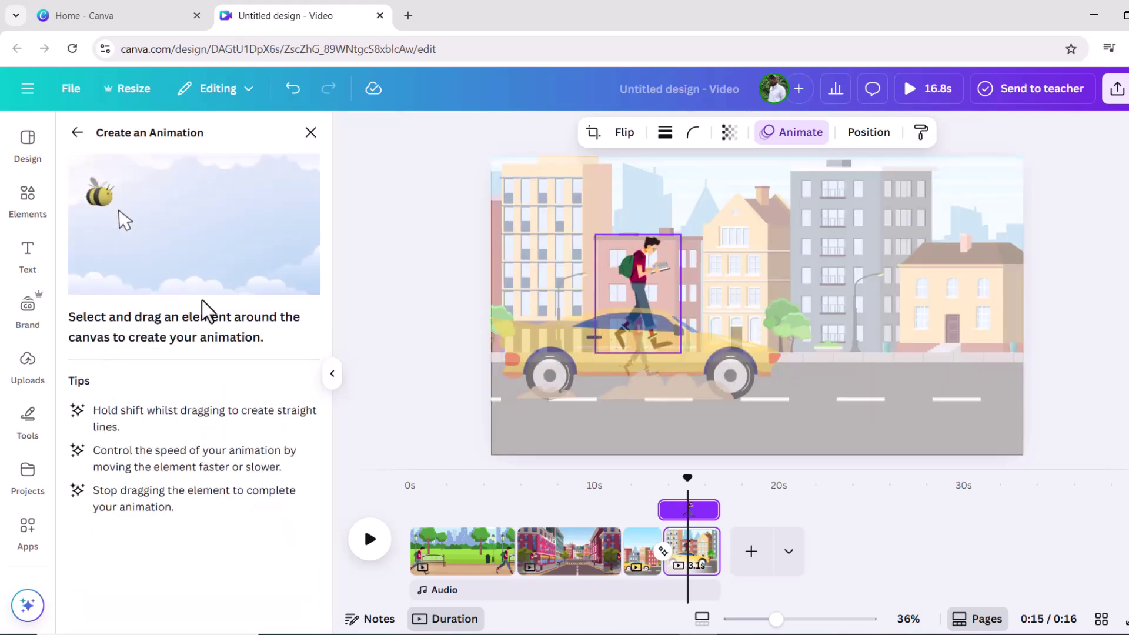
pyautogui.moveTo(655, 273); pyautogui.dragTo(766, 300)
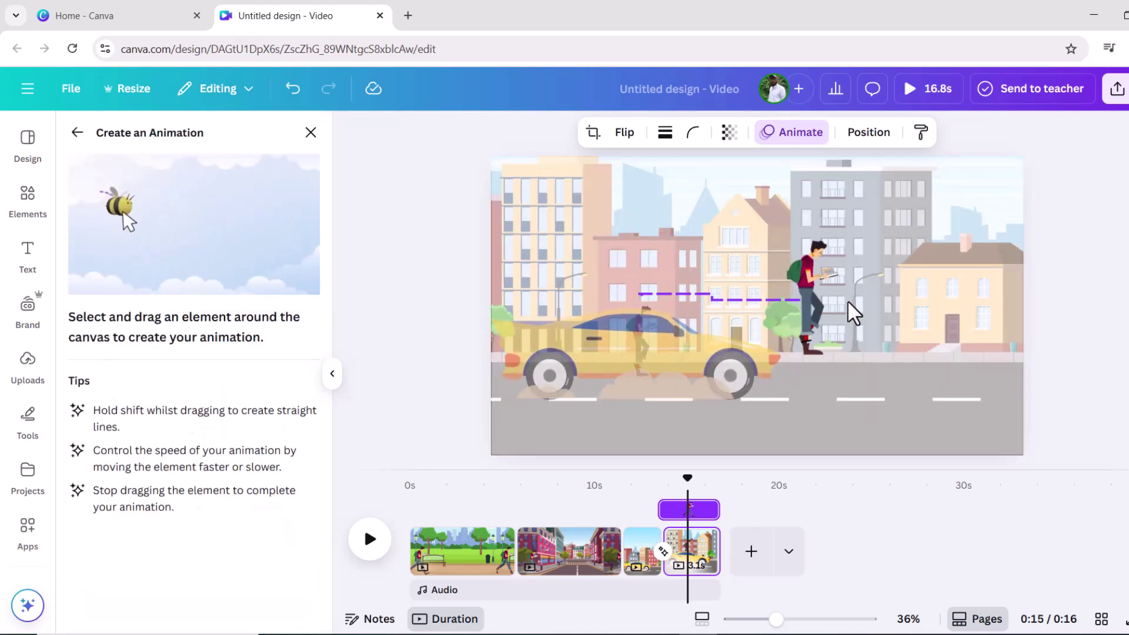
pyautogui.moveTo(899, 302); pyautogui.dragTo(938, 300)
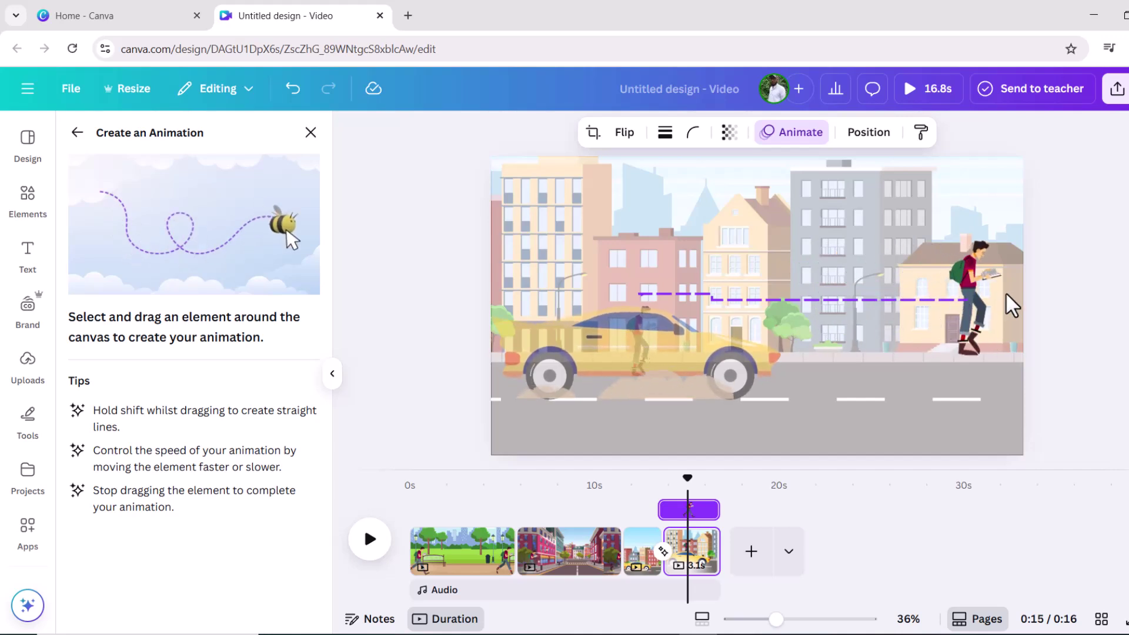
pyautogui.moveTo(1005, 292); pyautogui.dragTo(1014, 293)
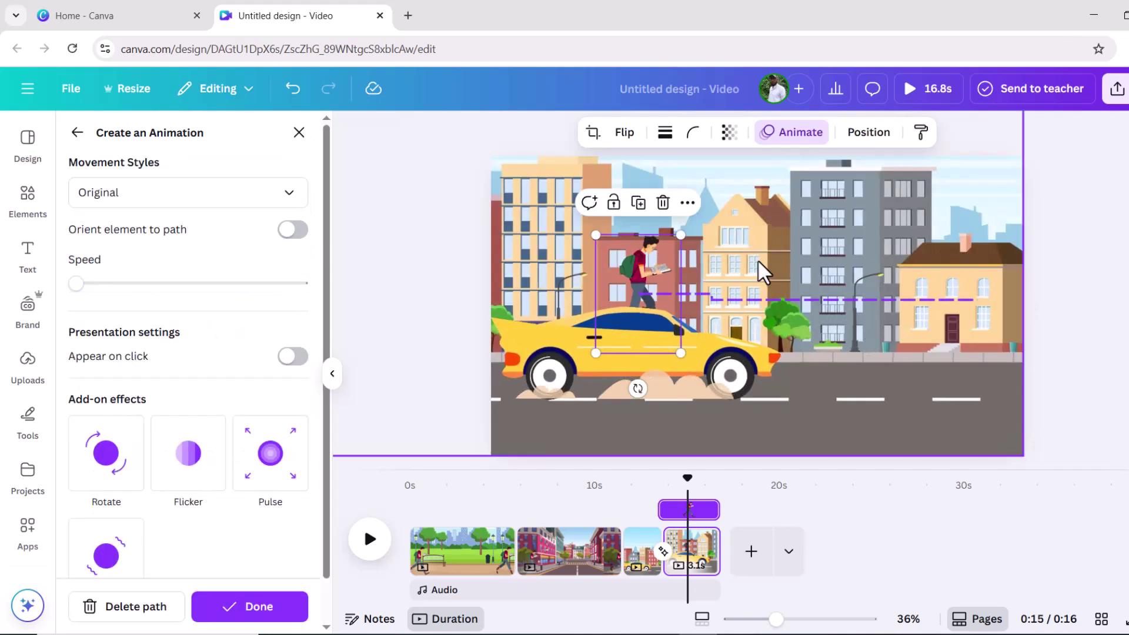
# Set the path's movement style to Steady and drop the speed to minimum.
pyautogui.click(115, 200)
pyautogui.click(121, 267)
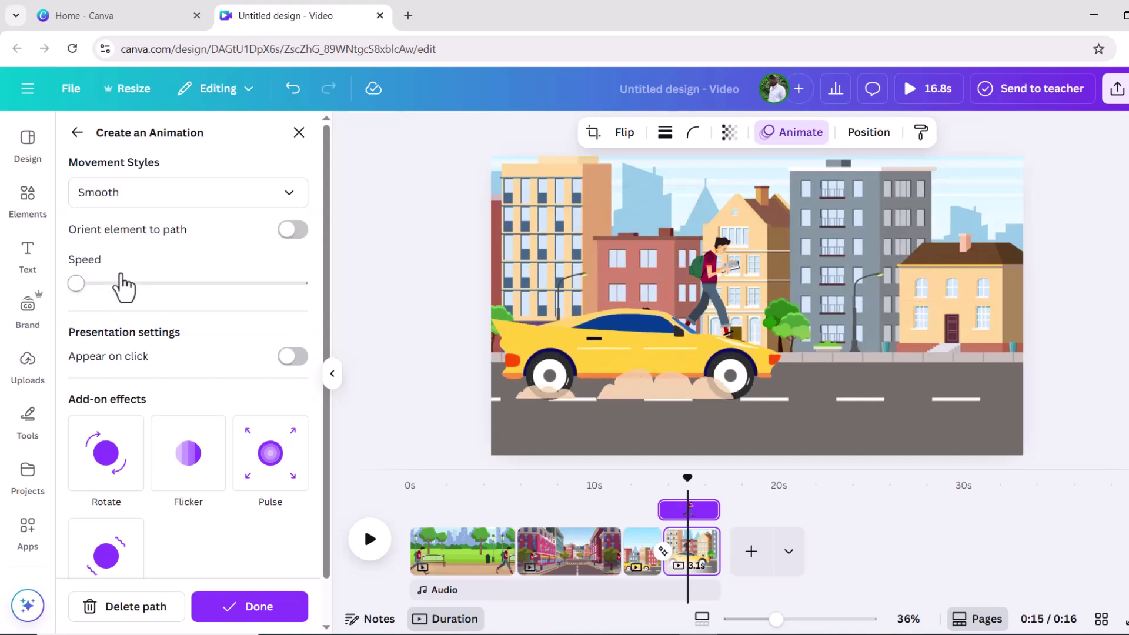
pyautogui.click(130, 203)
pyautogui.click(123, 295)
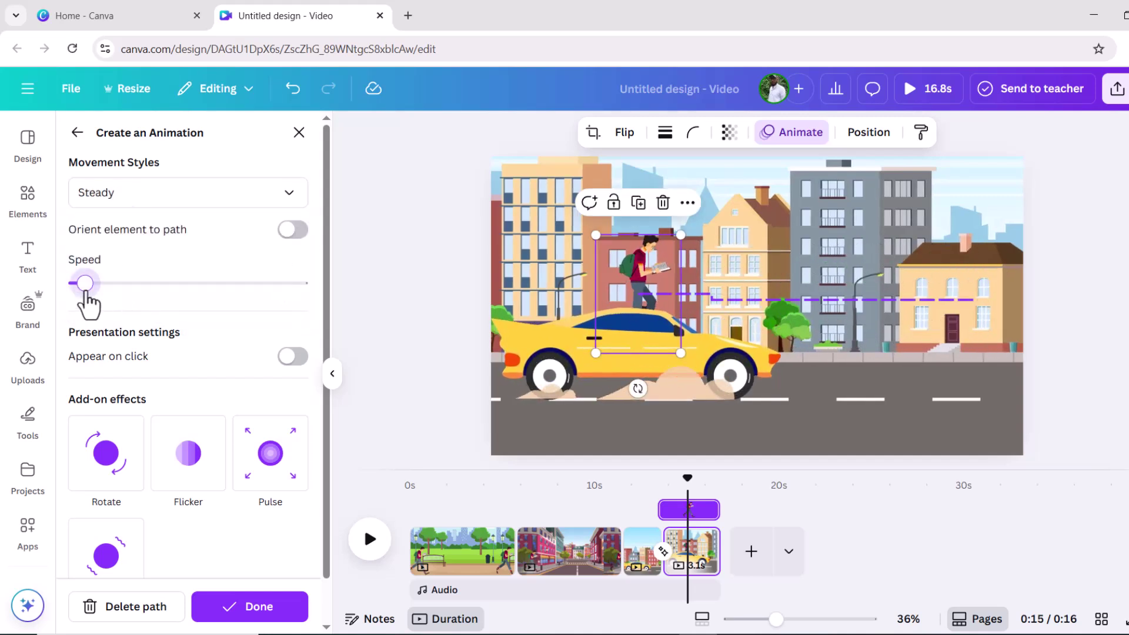
pyautogui.moveTo(85, 282); pyautogui.dragTo(71, 284)
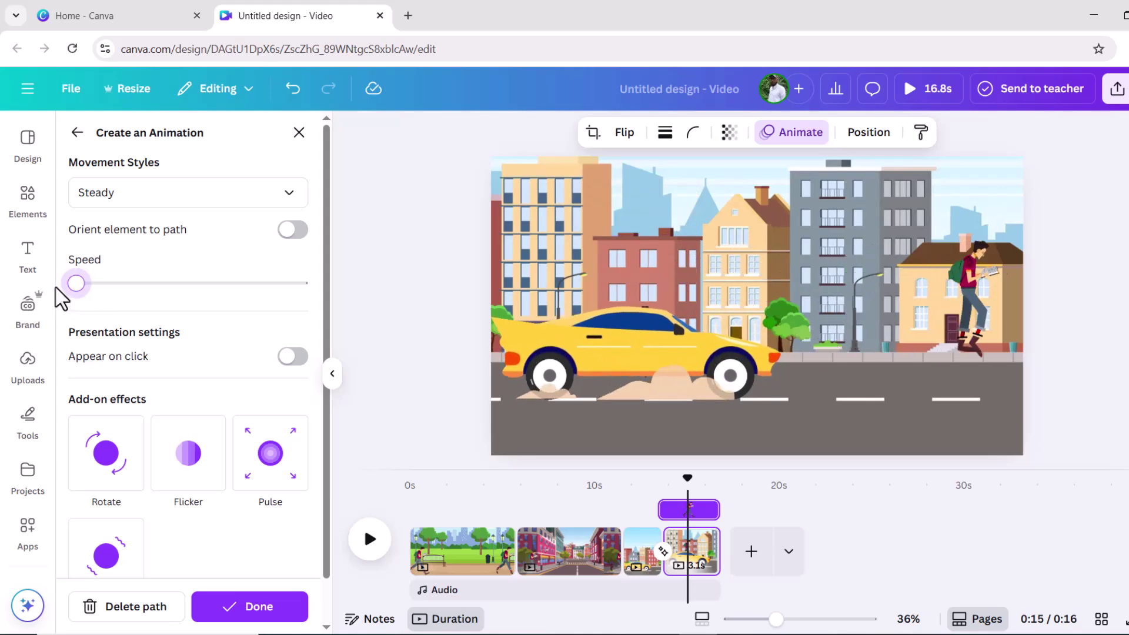
# Drag the fourth page's end out to 5.5 seconds, bringing the video to 19.1 seconds.
pyautogui.moveTo(689, 478); pyautogui.dragTo(758, 529)
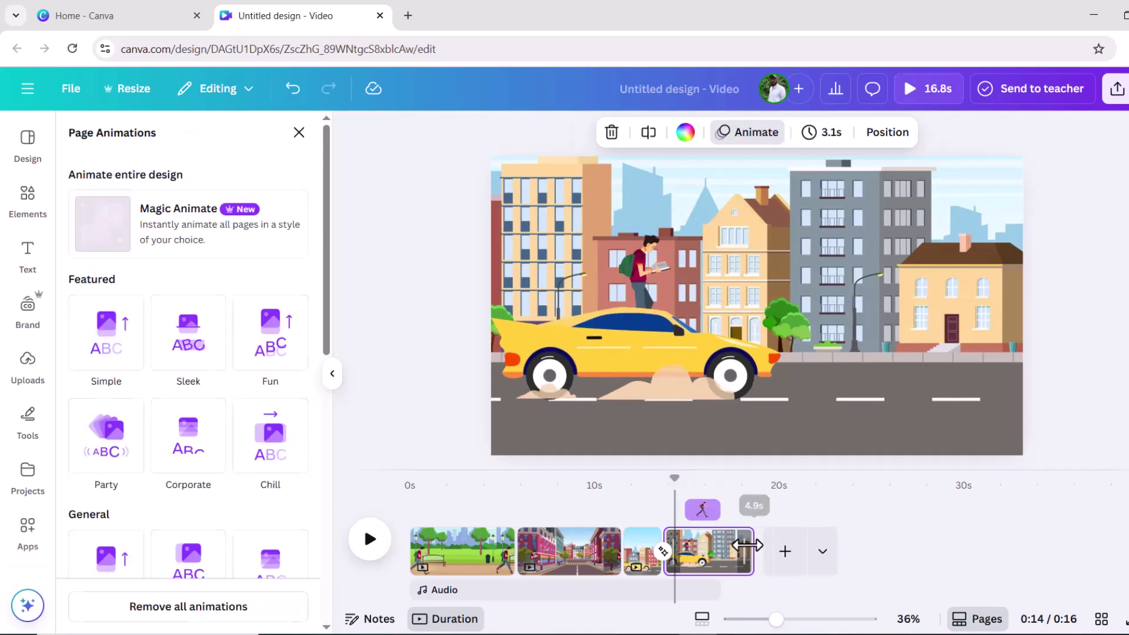
pyautogui.moveTo(760, 483); pyautogui.dragTo(680, 486)
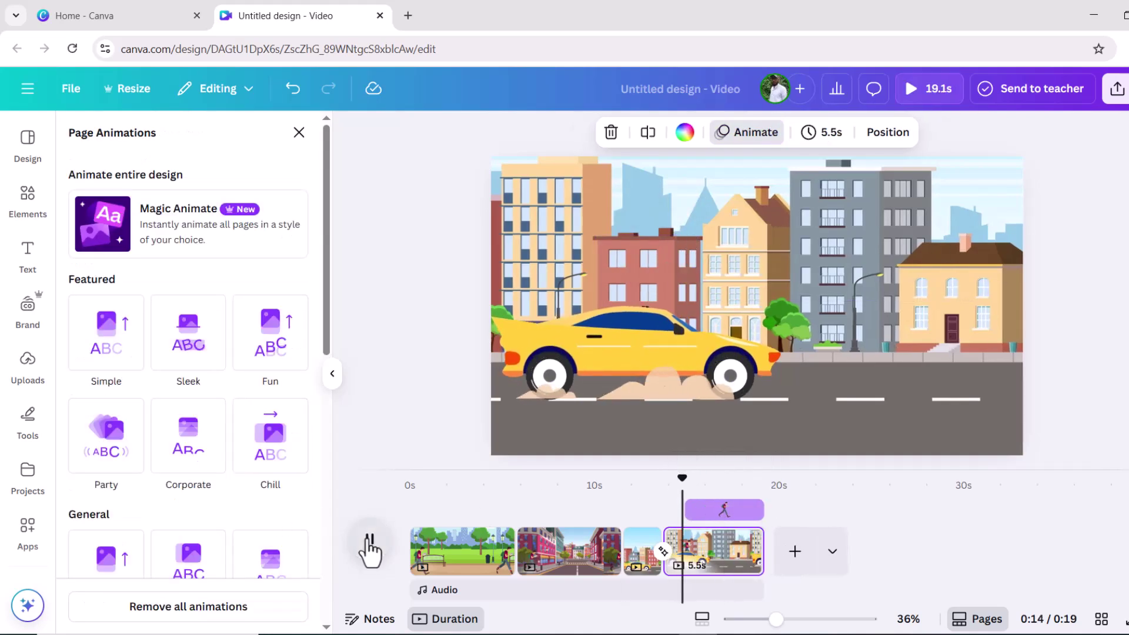